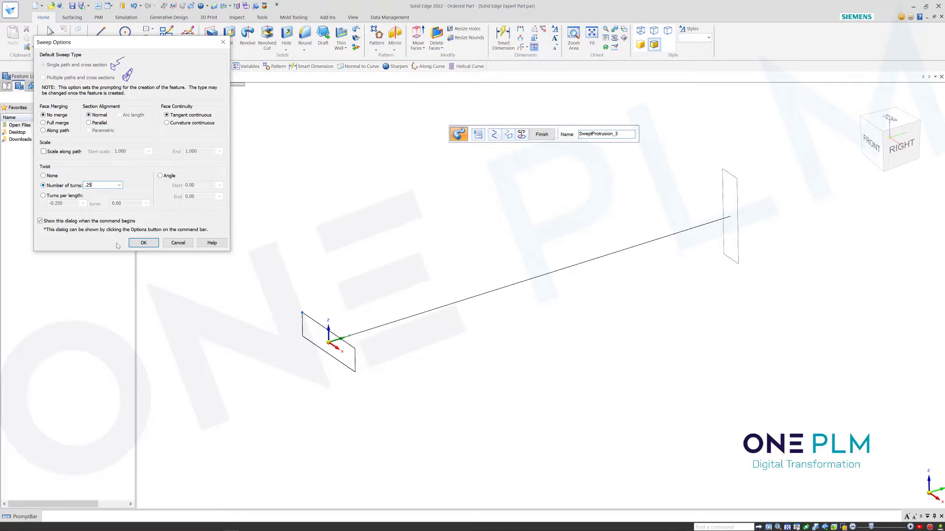
# - Complete the swept protrusion with its twist set to .25 turns
pyautogui.click(144, 243)
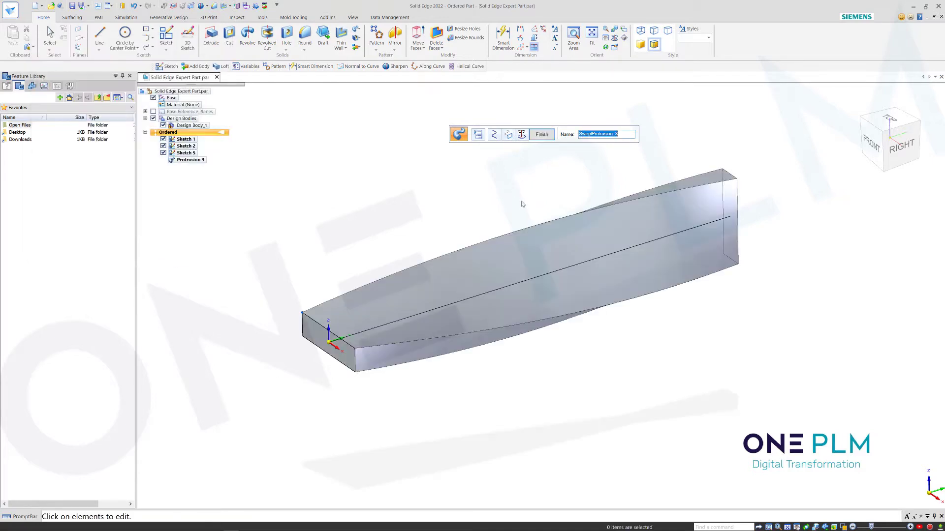
pyautogui.click(538, 137)
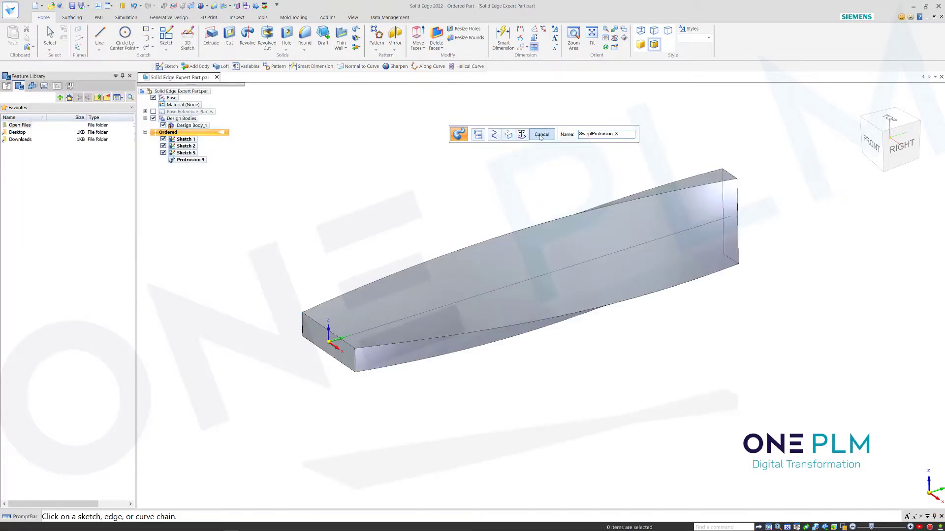
pyautogui.click(538, 137)
# - Create a reference plane normal to the swept body's upper long edge, about midway along its length
pyautogui.moveTo(533, 161)
pyautogui.mouseDown(button='middle')
pyautogui.moveTo(534, 194)
pyautogui.moveTo(522, 170)
pyautogui.mouseUp(button='middle')
pyautogui.click(167, 34)
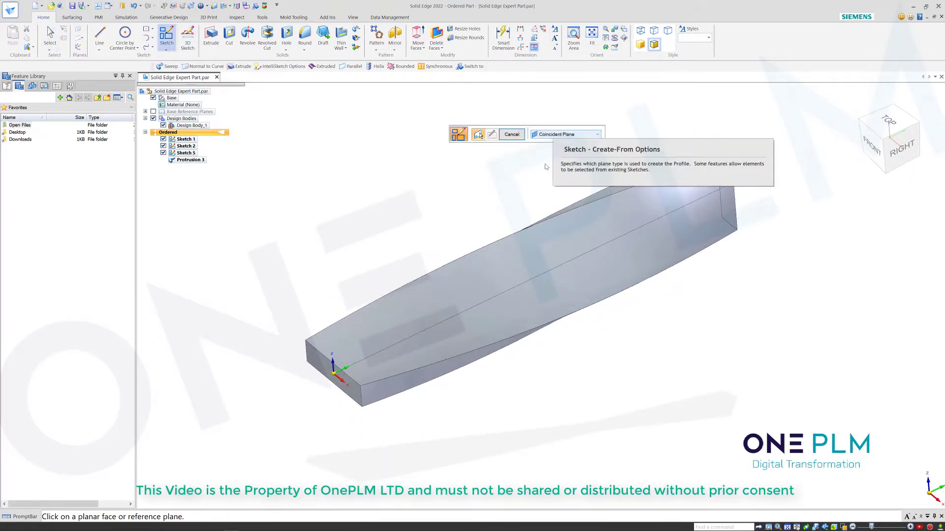
pyautogui.click(80, 37)
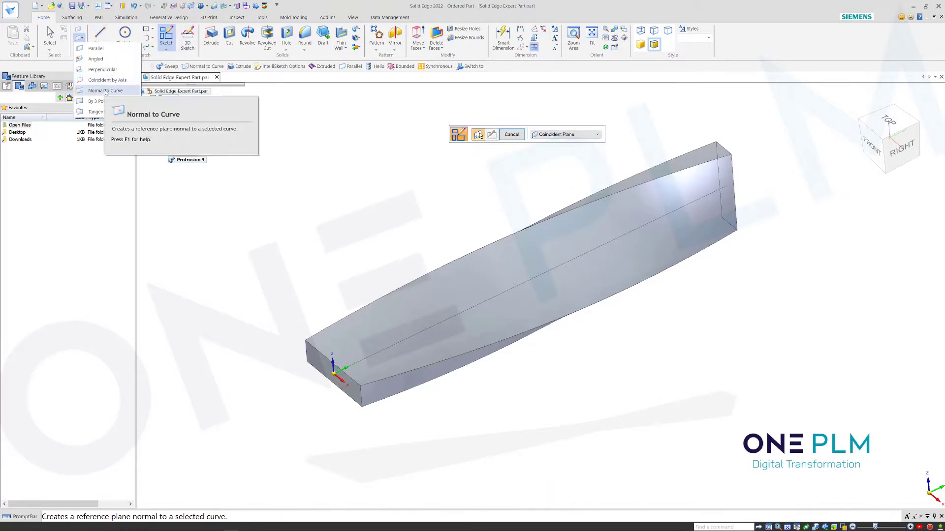
pyautogui.click(104, 91)
pyautogui.click(543, 224)
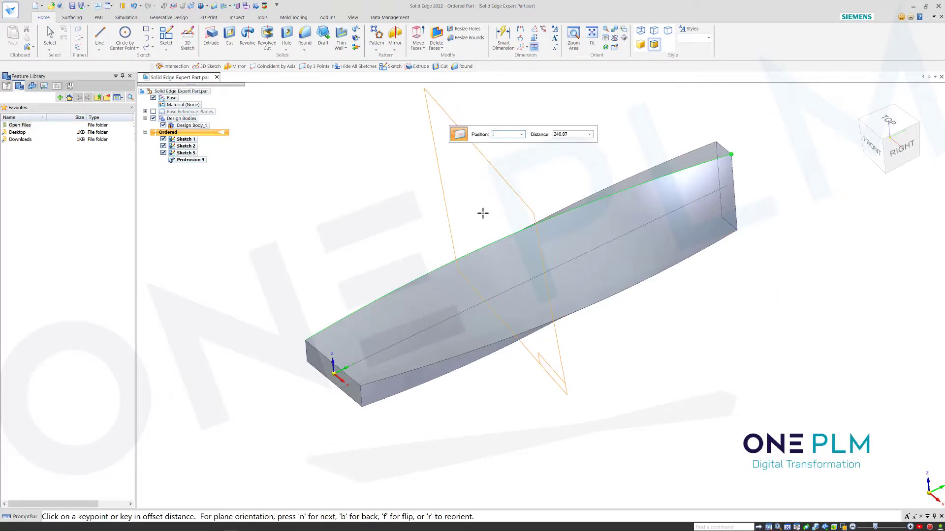
pyautogui.click(512, 245)
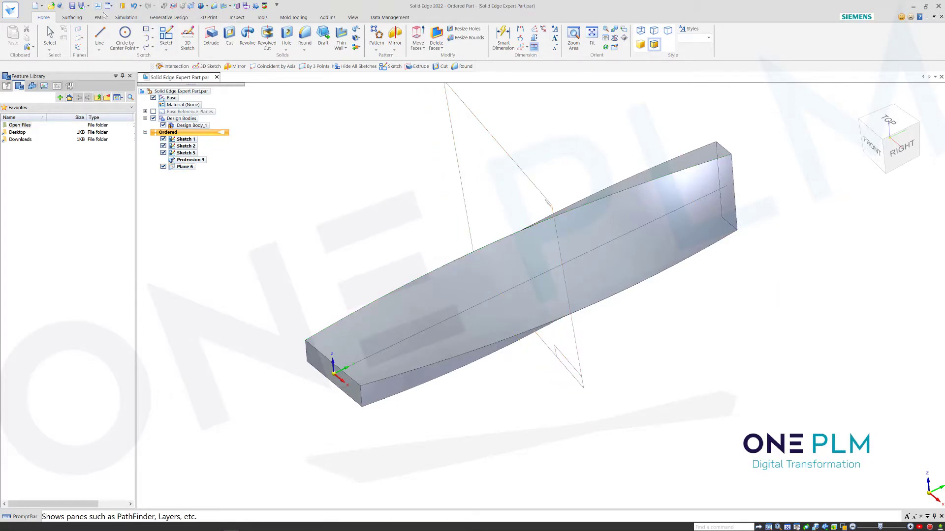
# - Create an intersection curve between the swept body and the new mid-length reference plane
pyautogui.click(71, 17)
pyautogui.click(126, 29)
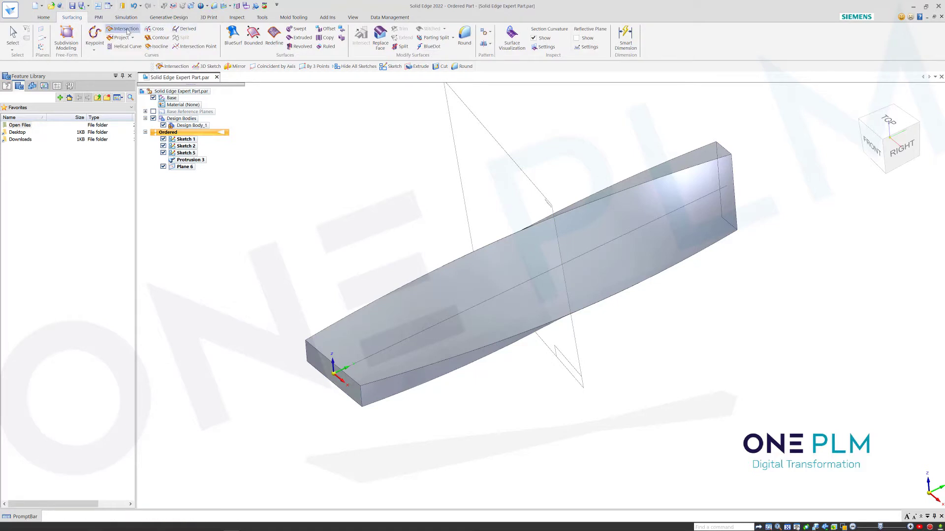
pyautogui.rightClick(482, 209)
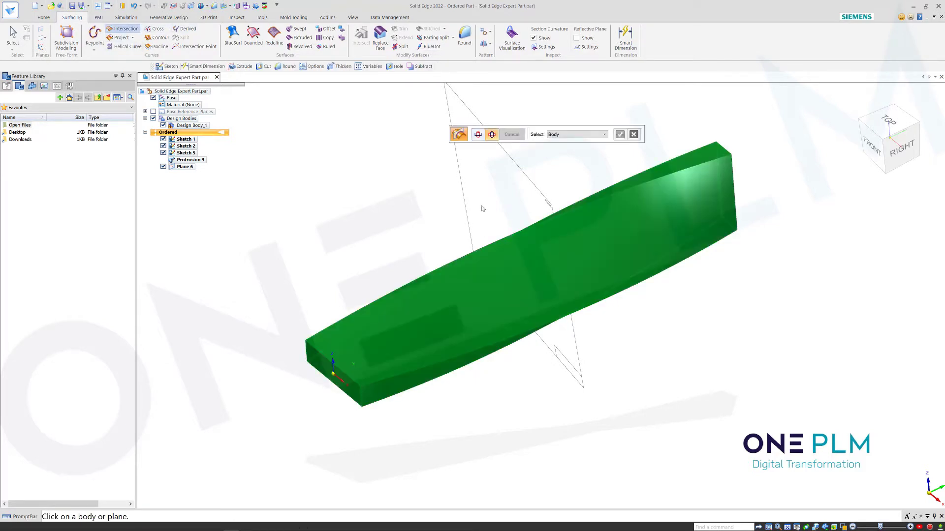
pyautogui.click(483, 205)
pyautogui.rightClick(443, 211)
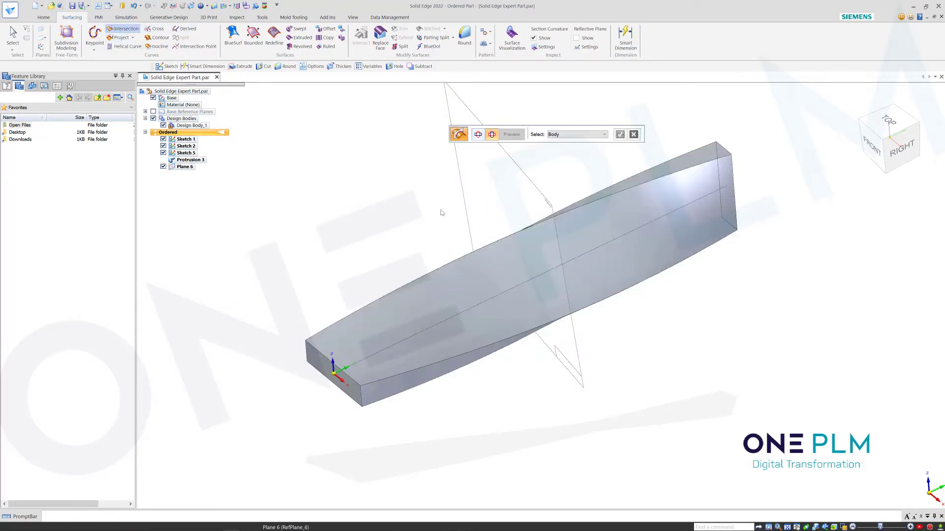
pyautogui.moveTo(440, 213); pyautogui.dragTo(453, 209, button='middle')
pyautogui.moveTo(379, 180); pyautogui.dragTo(379, 180, button='middle')
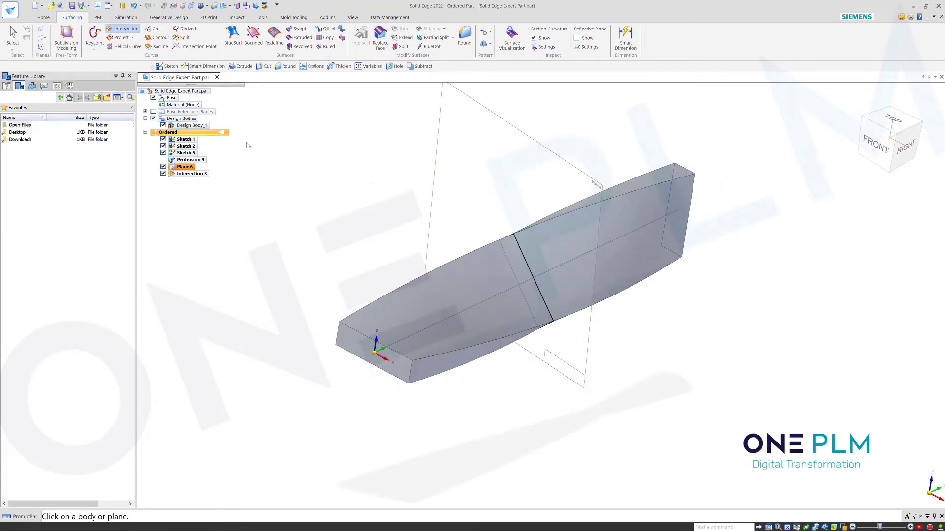
# - Start a sketch on the mid-length plane and project the intersection curve's section lines into it
pyautogui.click(43, 17)
pyautogui.click(167, 35)
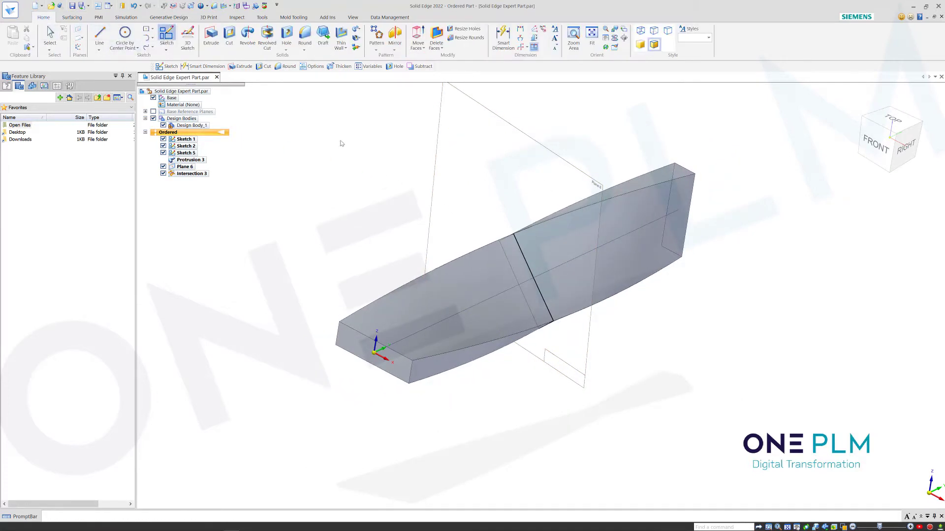
pyautogui.click(450, 149)
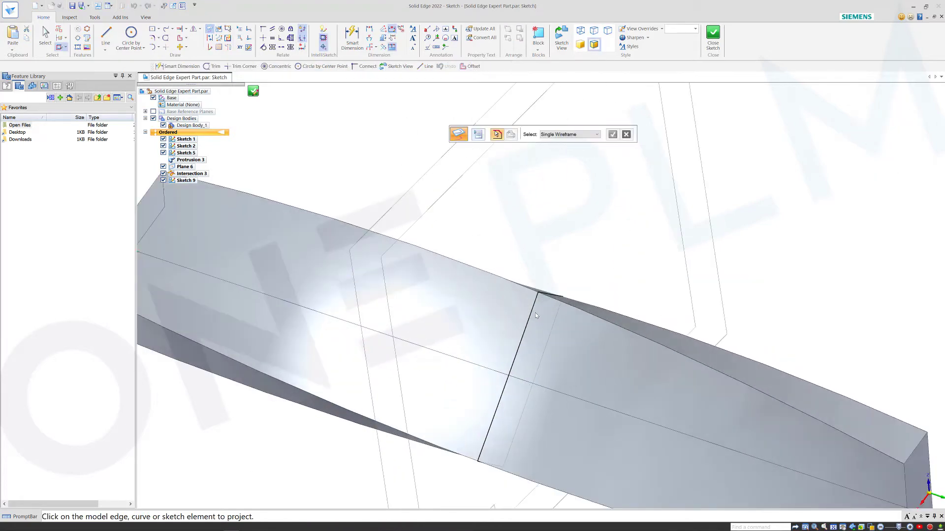
pyautogui.click(548, 296)
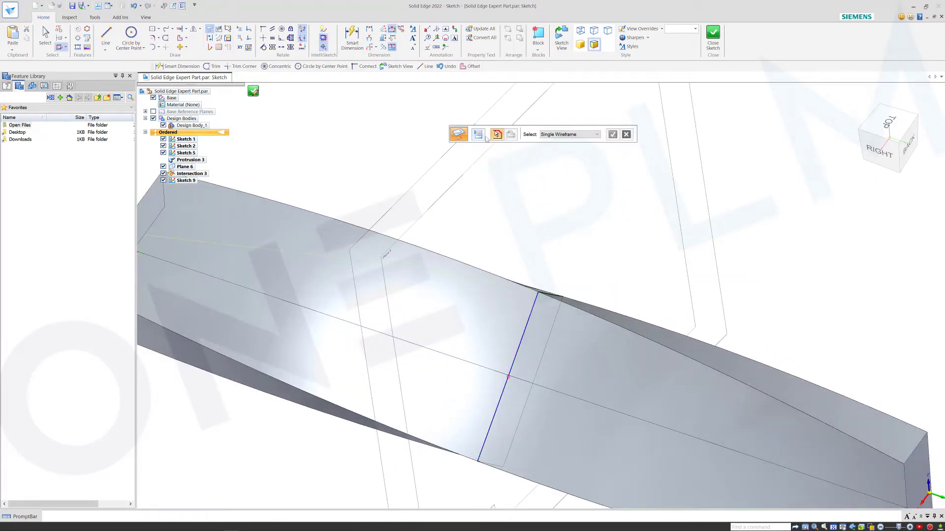
# - Dimension the long side of the projected mid-section between its two endpoints
pyautogui.click(353, 37)
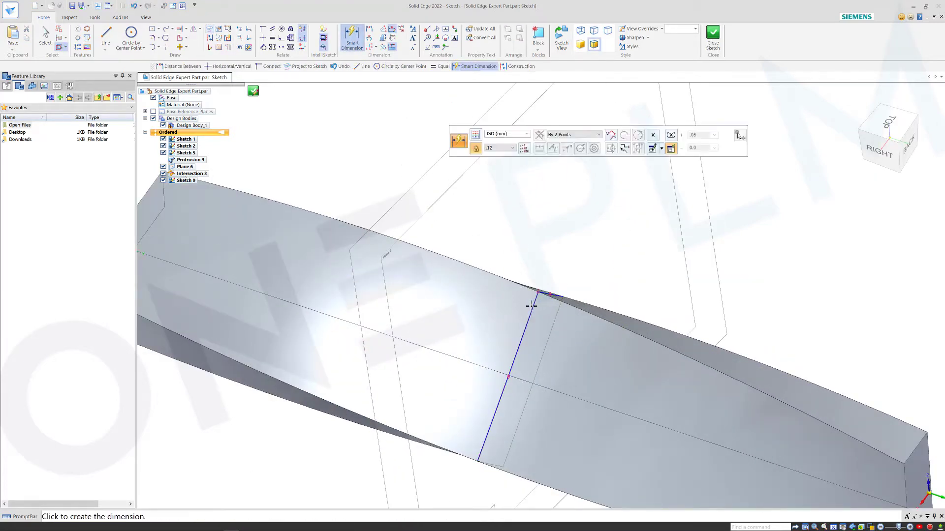
pyautogui.moveTo(510, 322); pyautogui.dragTo(475, 343, button='middle')
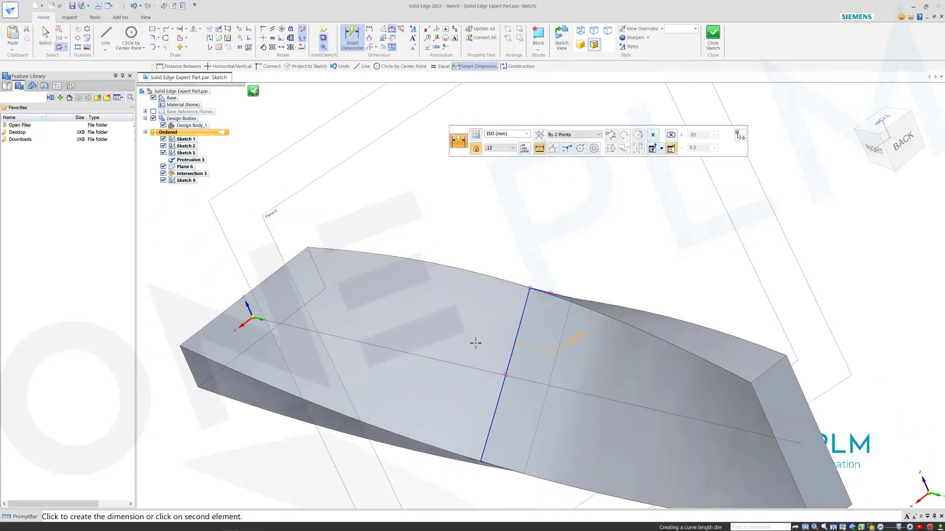
pyautogui.click(370, 29)
pyautogui.click(539, 296)
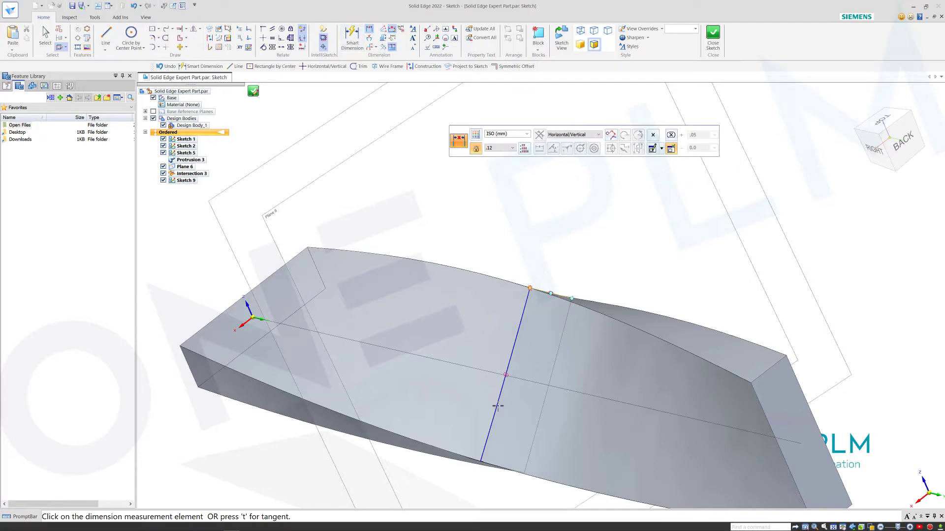
pyautogui.click(488, 463)
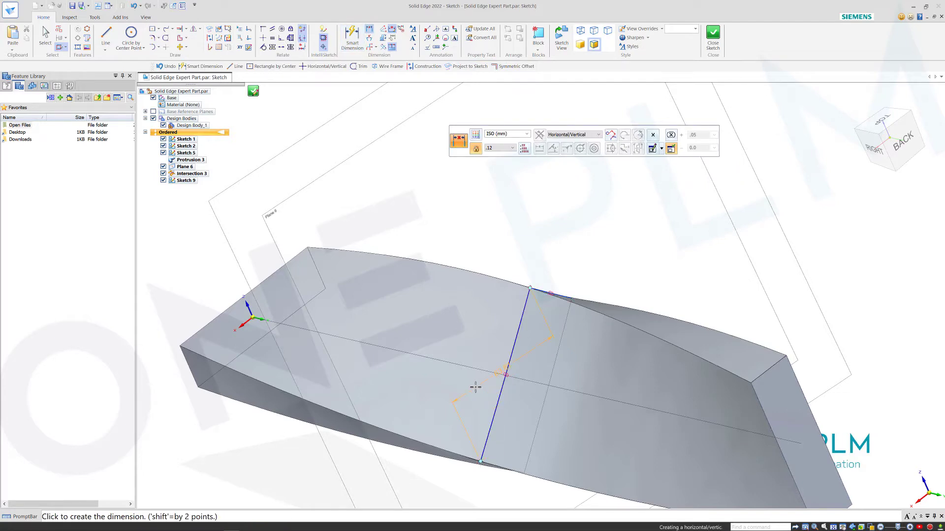
pyautogui.click(481, 355)
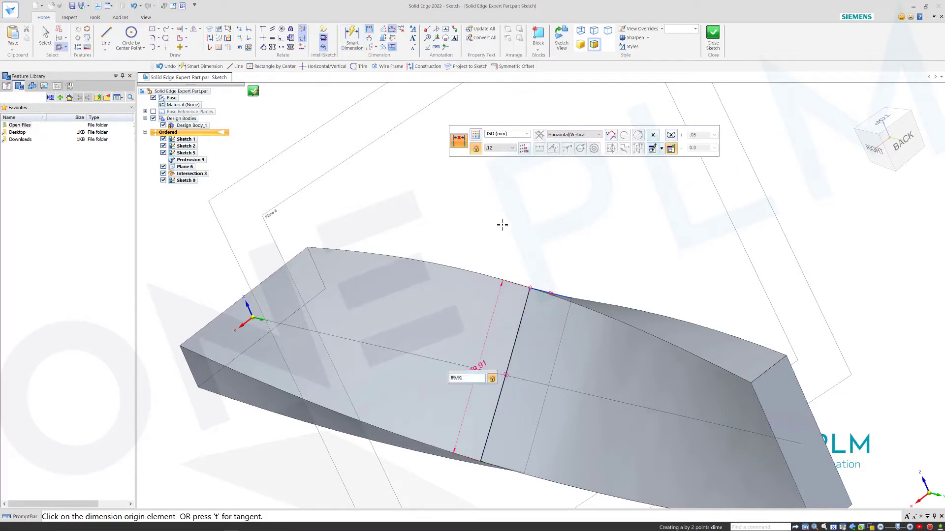
# - Dimension the short side of the projected mid-section between its two endpoints
pyautogui.moveTo(502, 223); pyautogui.dragTo(531, 249, button='middle')
pyautogui.rightClick(557, 270)
pyautogui.scroll(2, 557, 270)
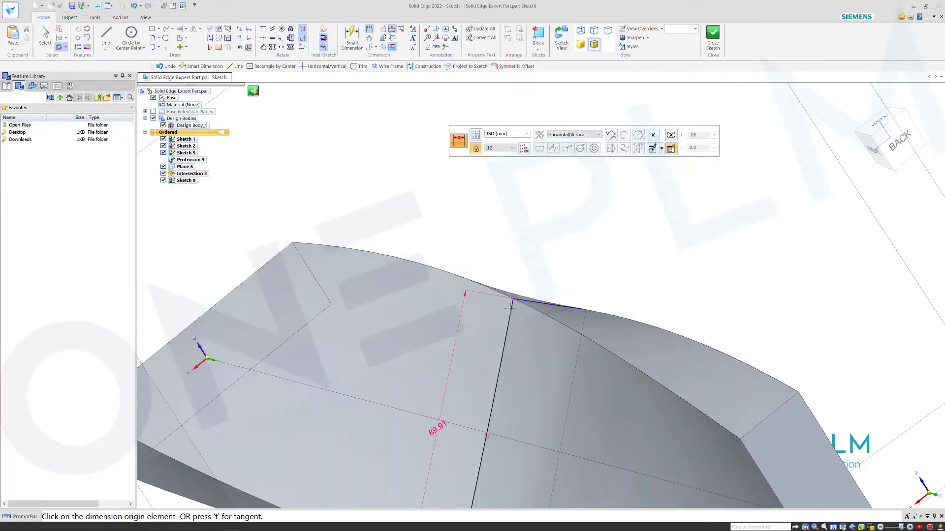
pyautogui.click(513, 298)
pyautogui.click(591, 310)
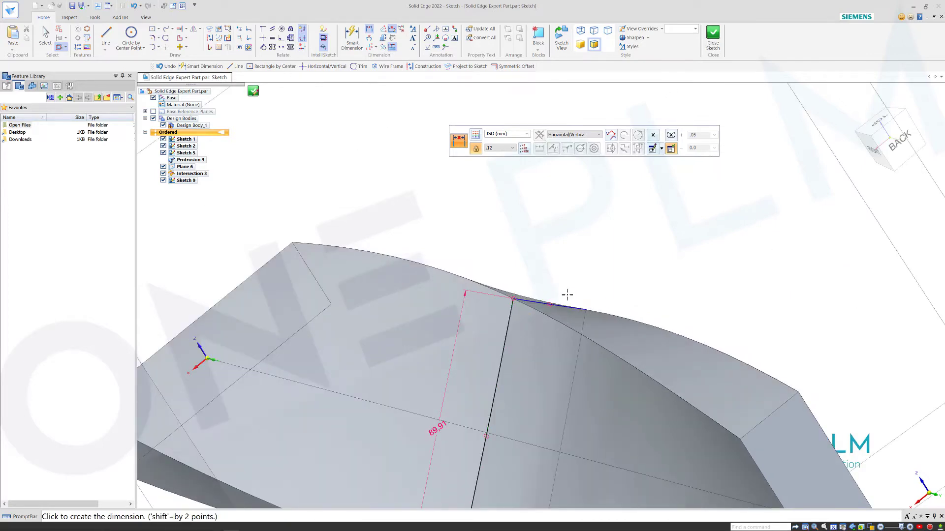
pyautogui.click(564, 276)
pyautogui.moveTo(576, 239); pyautogui.dragTo(599, 206, button='middle')
pyautogui.scroll(-3, 584, 233)
pyautogui.press('Escape')
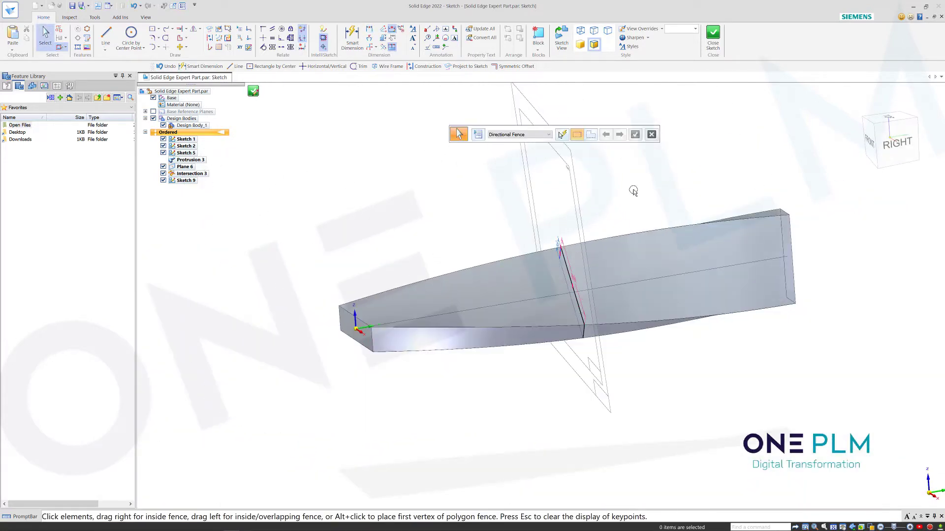
# - Close and finish the dimensioned section sketch
pyautogui.scroll(2, 632, 189)
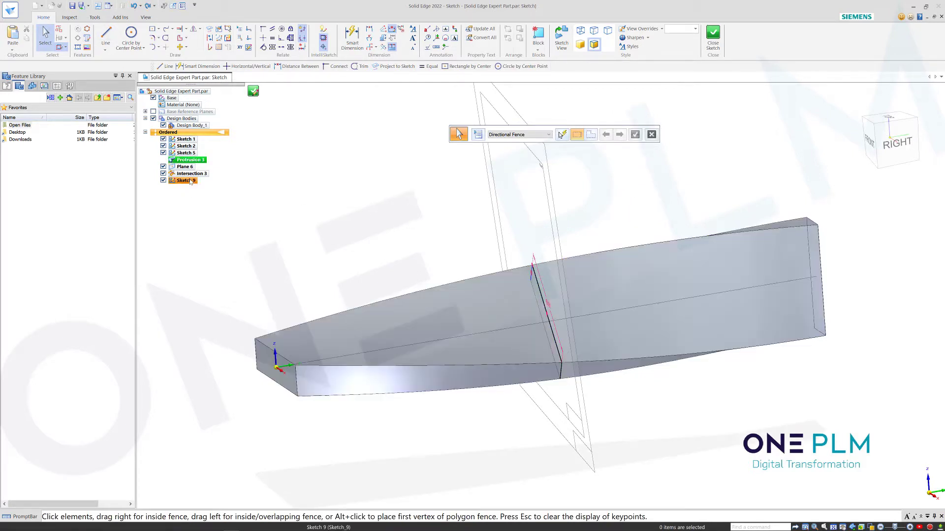
pyautogui.keyDown('shift'); pyautogui.click(190, 180); pyautogui.keyUp('shift')
pyautogui.rightClick(190, 180)
pyautogui.click(338, 222)
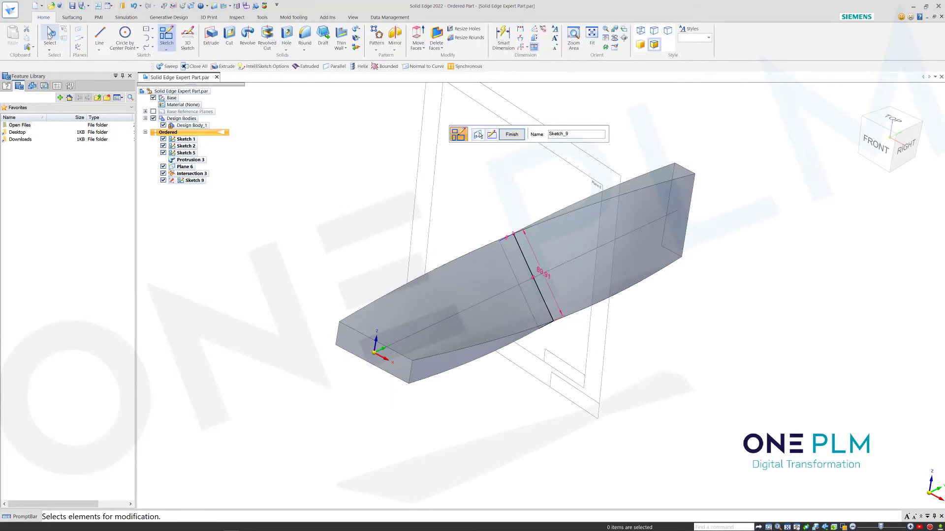
pyautogui.click(510, 135)
pyautogui.press('Escape')
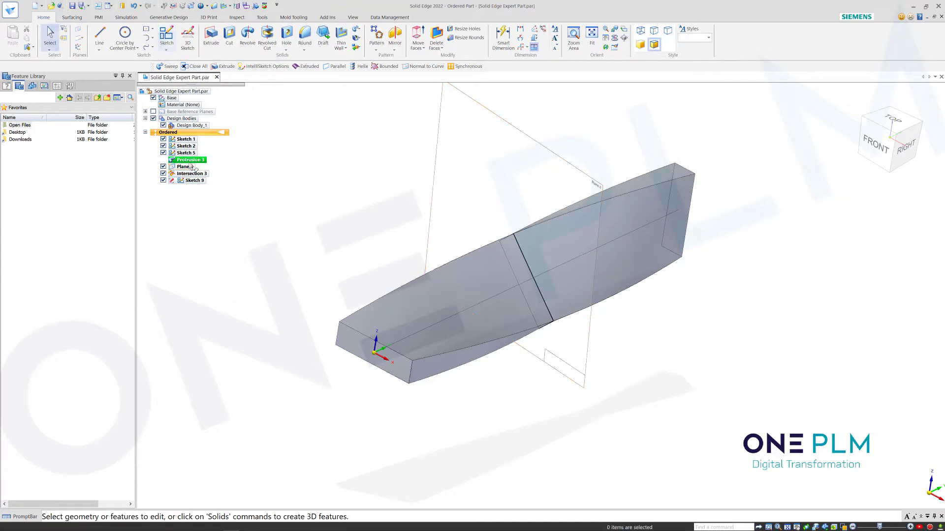
pyautogui.click(197, 181)
pyautogui.rightClick(197, 182)
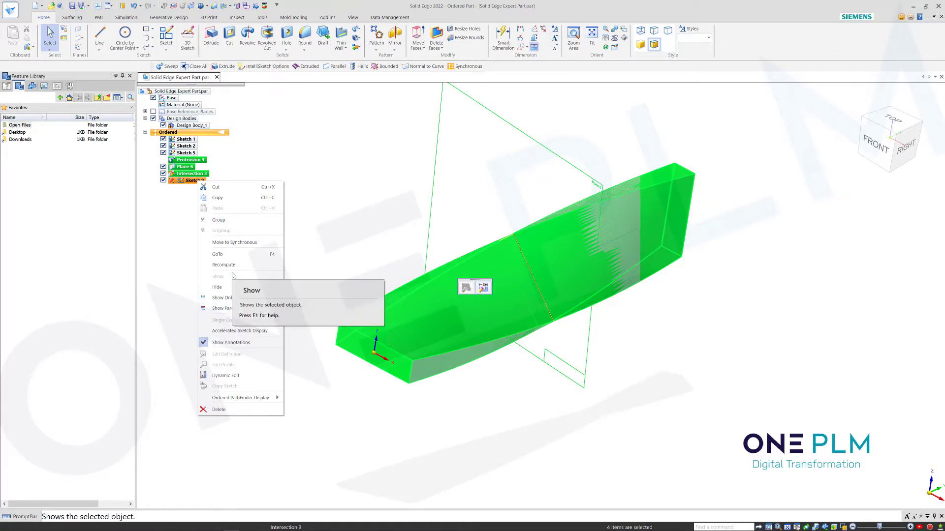
pyautogui.click(339, 201)
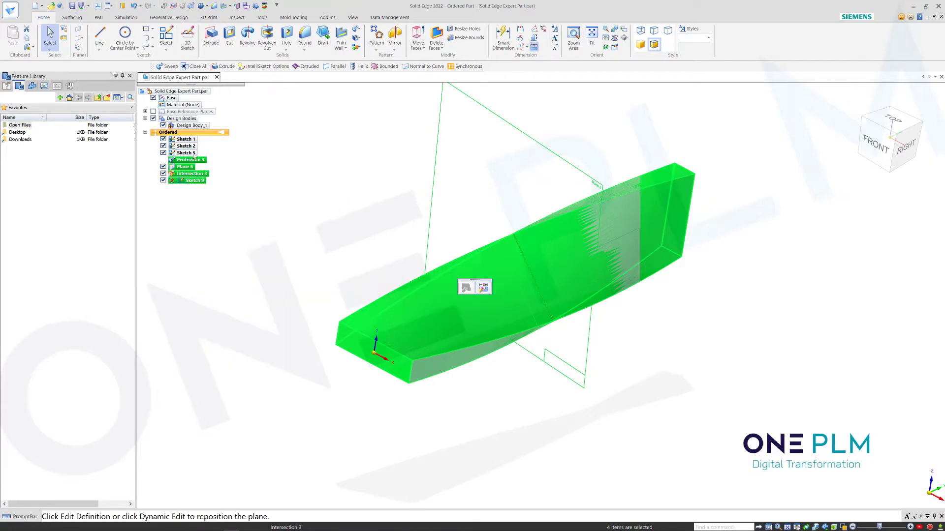
pyautogui.click(332, 192)
# - Suppress the swept protrusion, then delete it together with the mid-length plane, intersection curve and section sketch
pyautogui.click(201, 160)
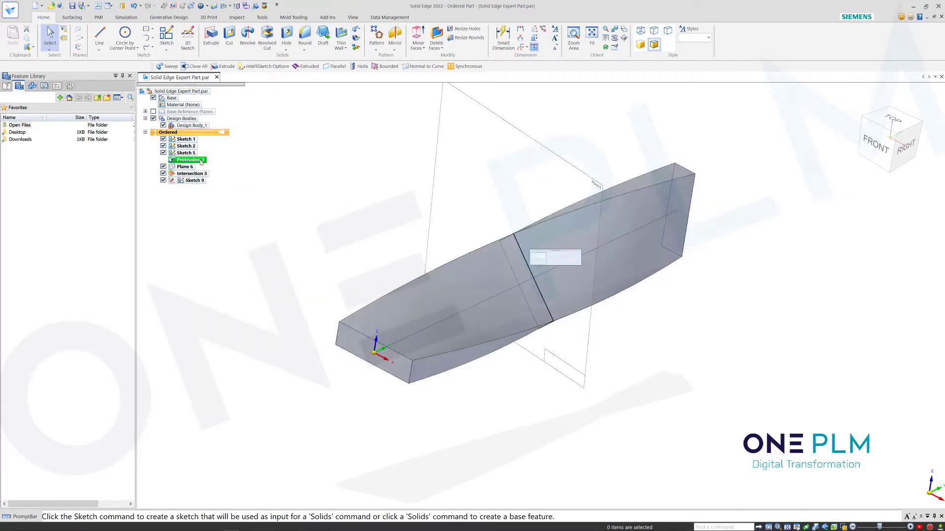
pyautogui.rightClick(201, 160)
pyautogui.click(241, 233)
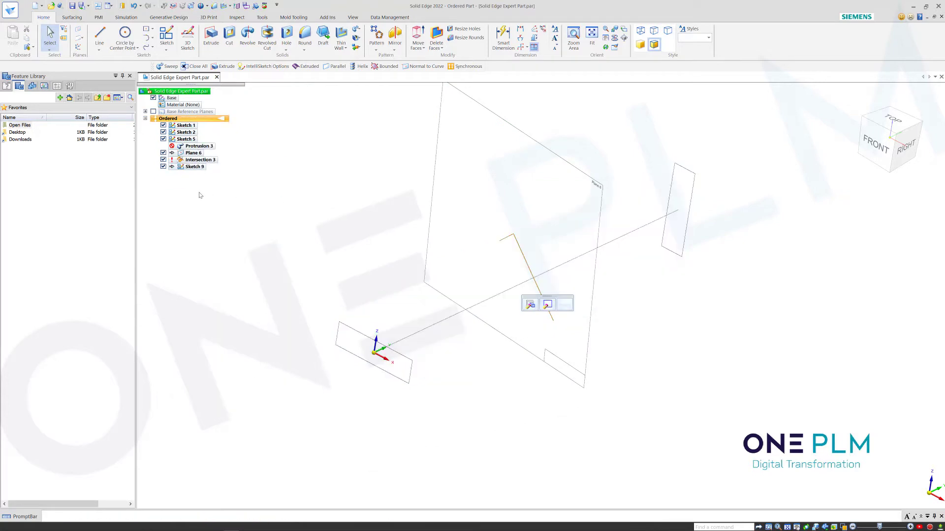
pyautogui.click(194, 153)
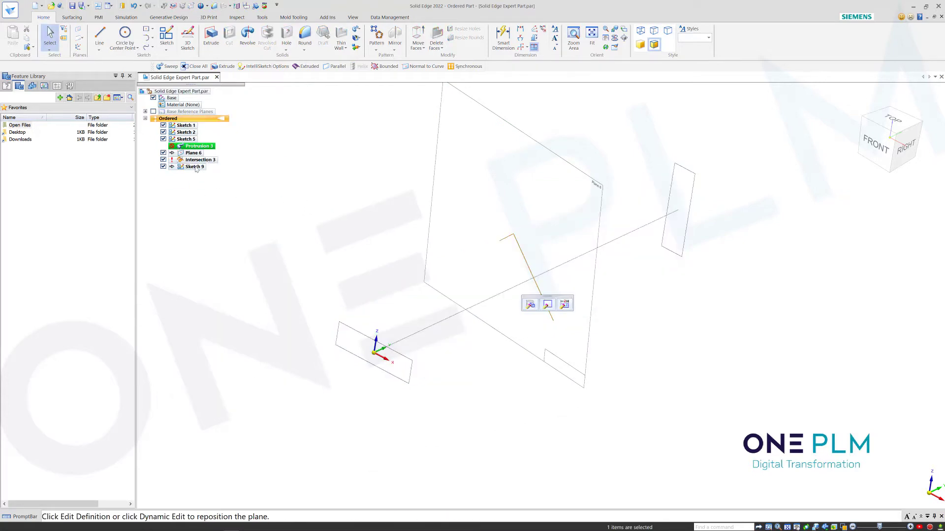
pyautogui.press('Delete')
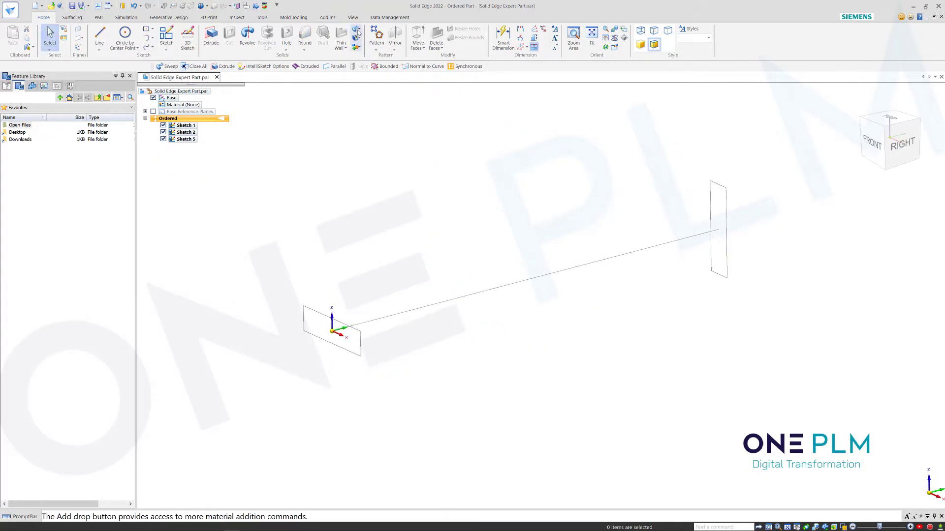
# - Create a lofted protrusion between the two rectangular end profiles, matching their start corners to twist the body
pyautogui.click(370, 61)
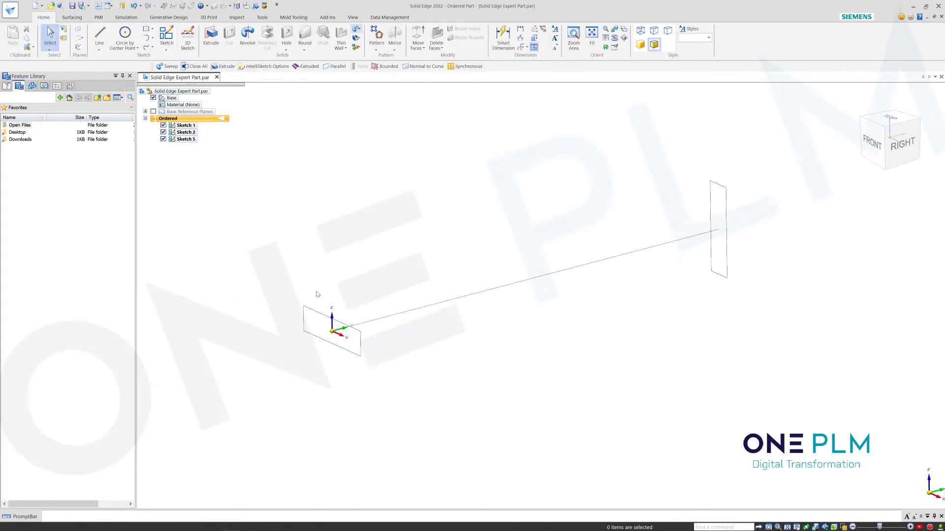
pyautogui.click(320, 315)
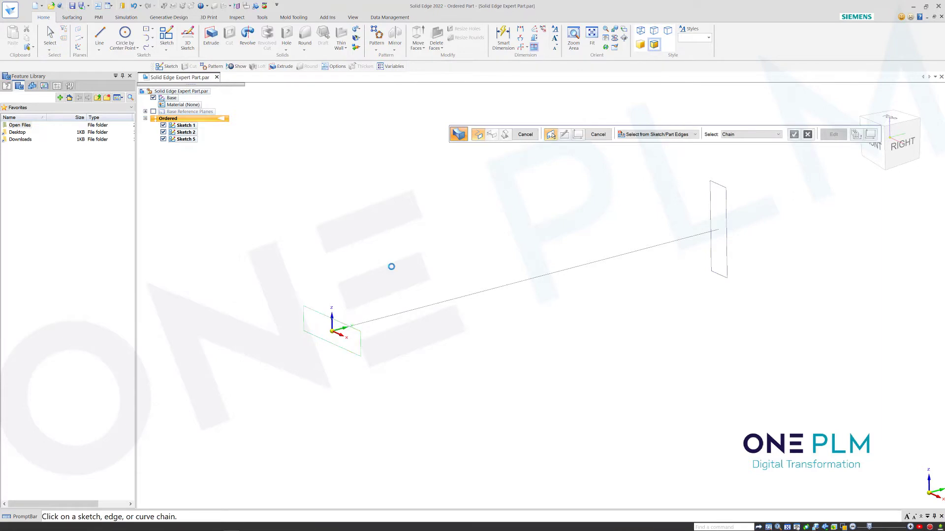
pyautogui.click(710, 270)
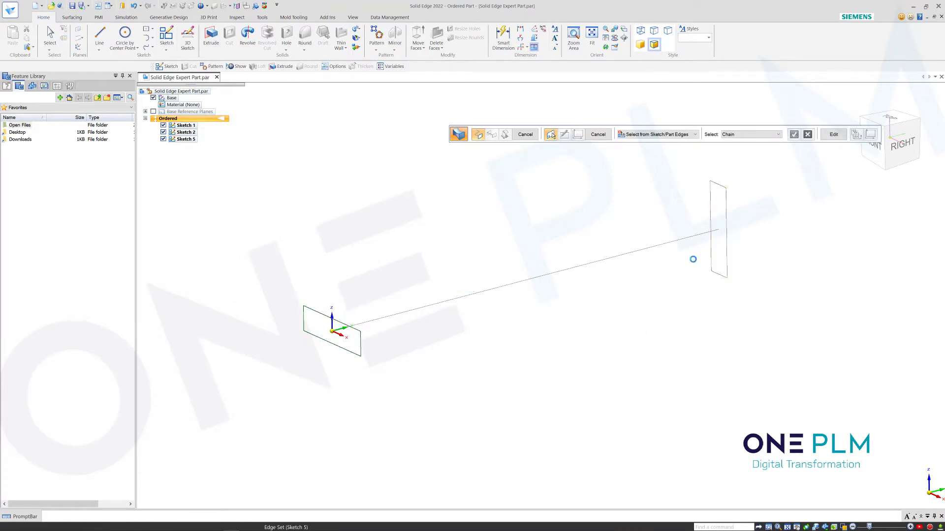
pyautogui.rightClick(545, 201)
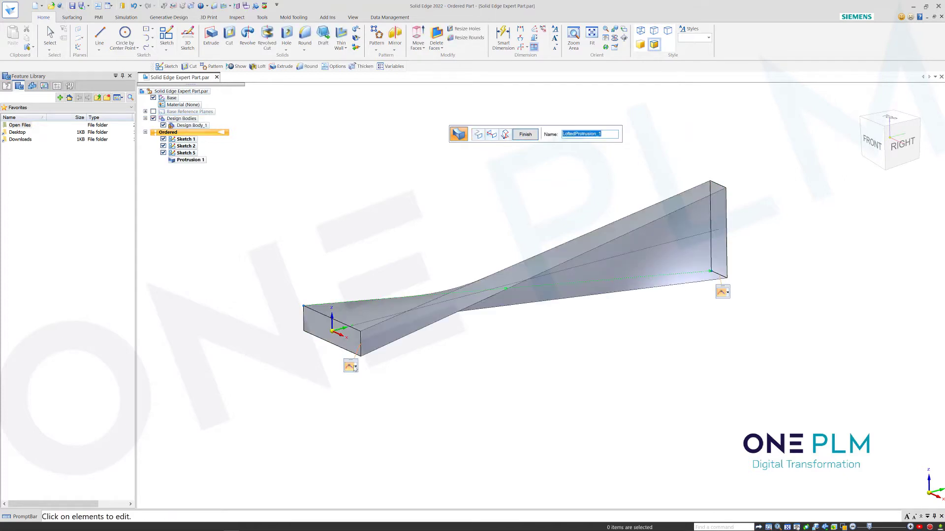
# - Set the loft's end conditions at both rectangular profiles to Normal to Section and finish the lofted protrusion
pyautogui.click(356, 370)
pyautogui.click(376, 387)
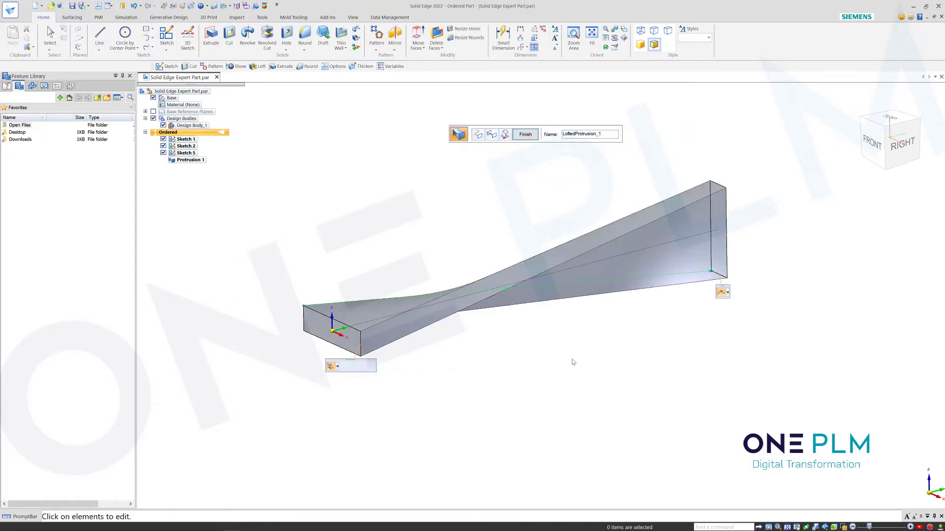
pyautogui.click(722, 293)
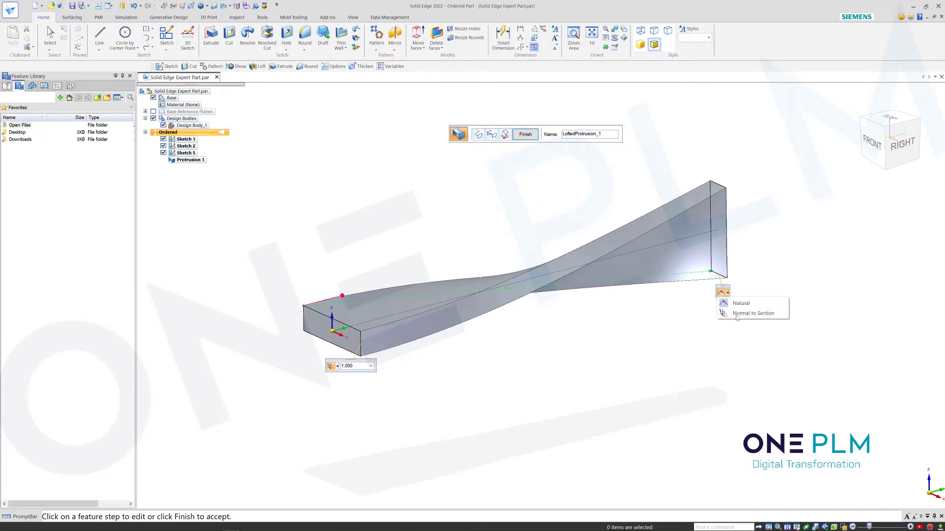
pyautogui.click(742, 312)
pyautogui.moveTo(510, 213)
pyautogui.mouseDown(button='middle')
pyautogui.moveTo(554, 200)
pyautogui.moveTo(517, 211)
pyautogui.mouseUp(button='middle')
pyautogui.click(525, 134)
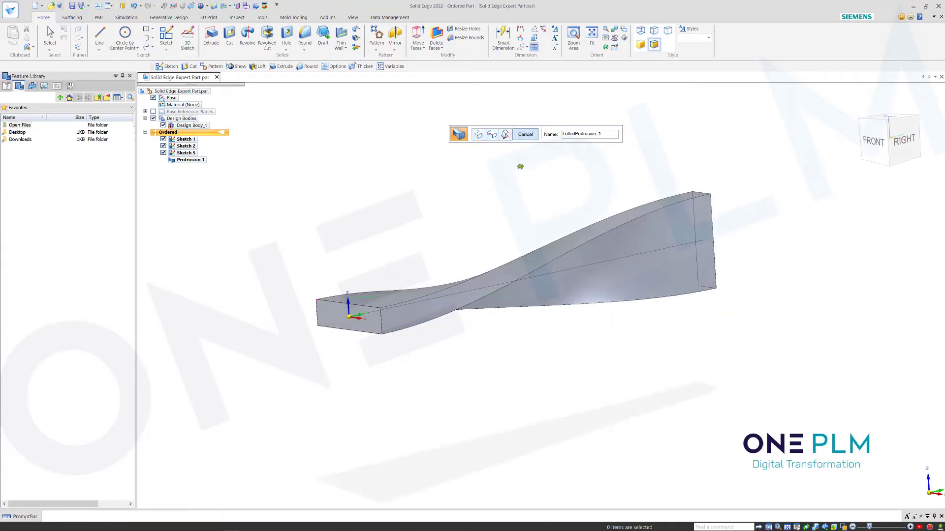
# - Create a reference plane normal to the loft's upper twisted edge at mid-length
pyautogui.click(80, 41)
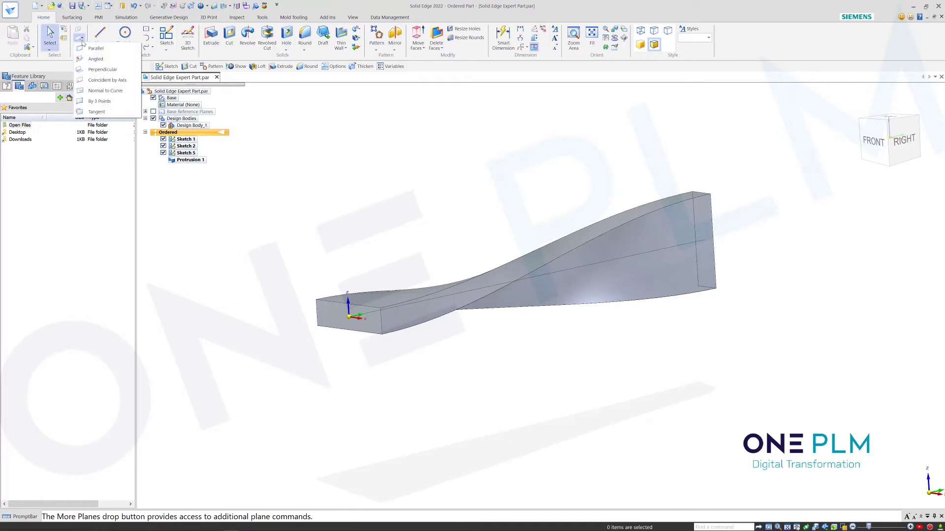
pyautogui.click(507, 264)
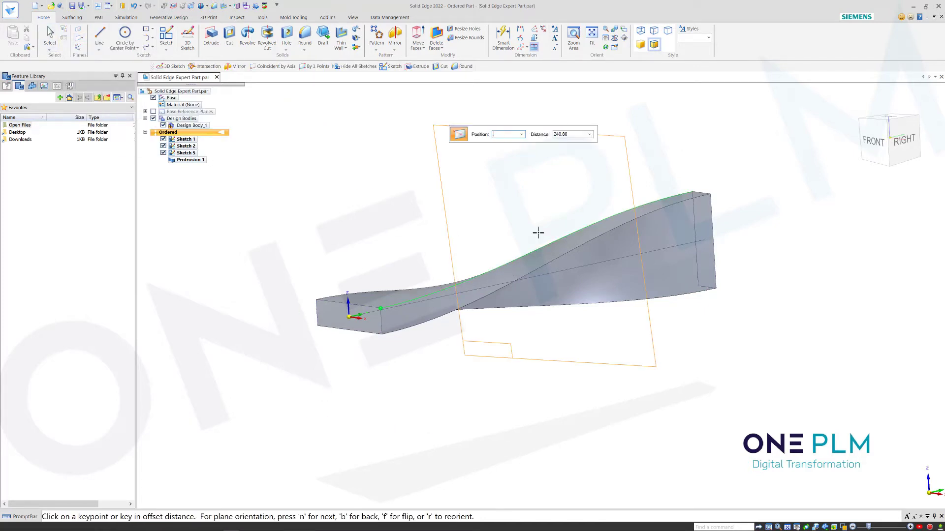
pyautogui.click(537, 234)
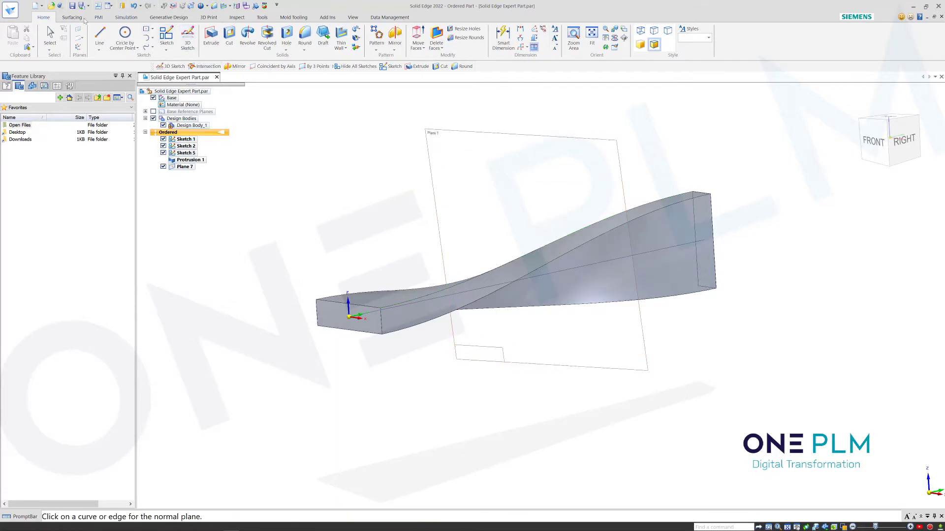
# - Create an intersection curve between the mid-length plane and the lofted body
pyautogui.click(78, 18)
pyautogui.click(123, 29)
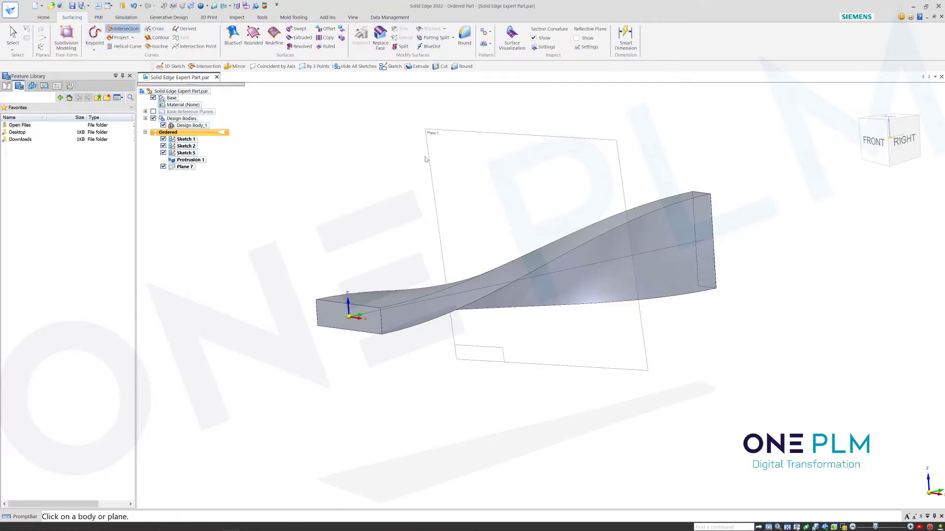
pyautogui.click(428, 162)
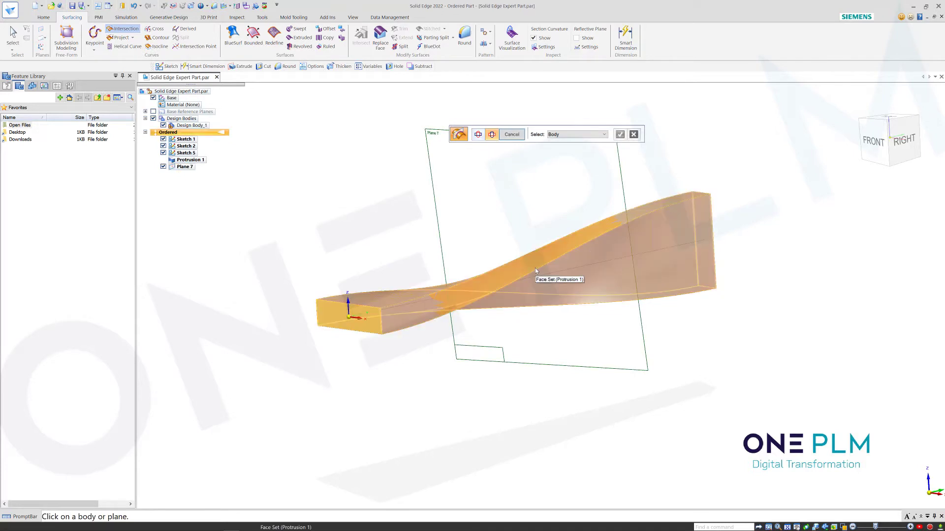
pyautogui.click(536, 268)
pyautogui.rightClick(415, 230)
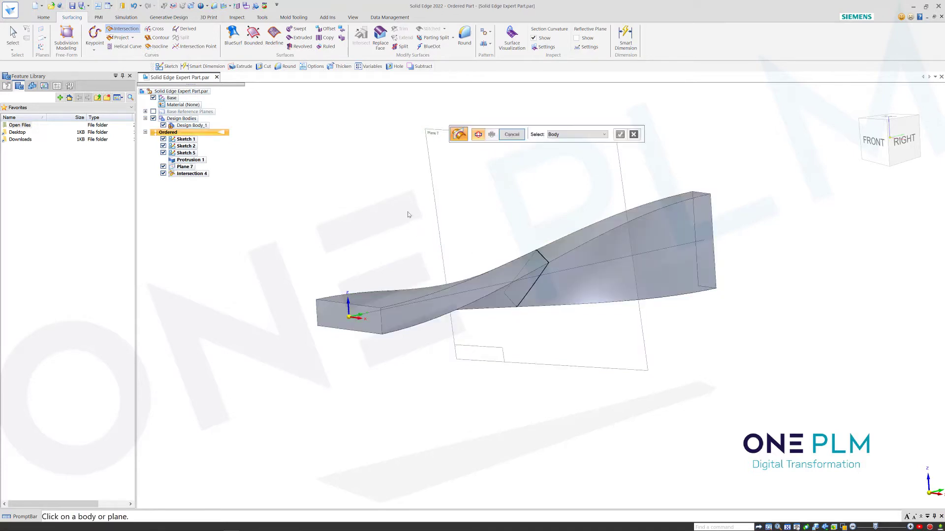
# - Start a sketch on the mid-length plane and project one long and one short side of the intersection curve into it
pyautogui.click(44, 18)
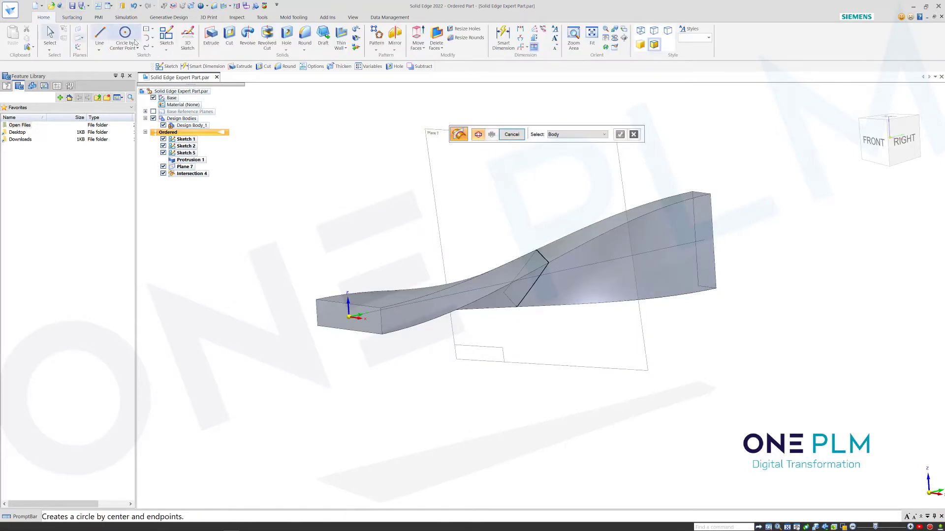
pyautogui.click(165, 36)
pyautogui.click(539, 225)
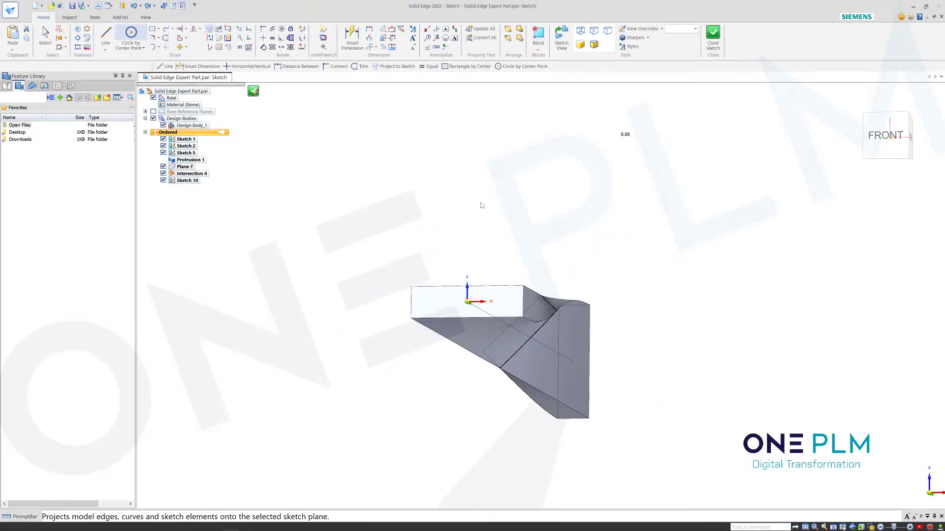
pyautogui.moveTo(530, 268)
pyautogui.mouseDown(button='middle')
pyautogui.moveTo(530, 306)
pyautogui.moveTo(544, 316)
pyautogui.mouseUp(button='middle')
pyautogui.scroll(4, 534, 305)
pyautogui.click(554, 302)
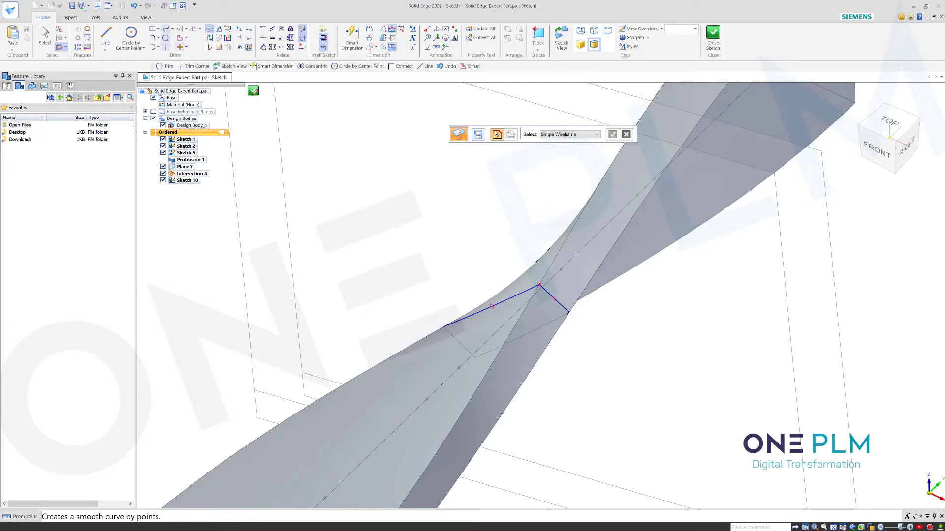
# - Dimension the short side of the projected mid-section, aligned between its two endpoints
pyautogui.click(353, 35)
pyautogui.click(370, 29)
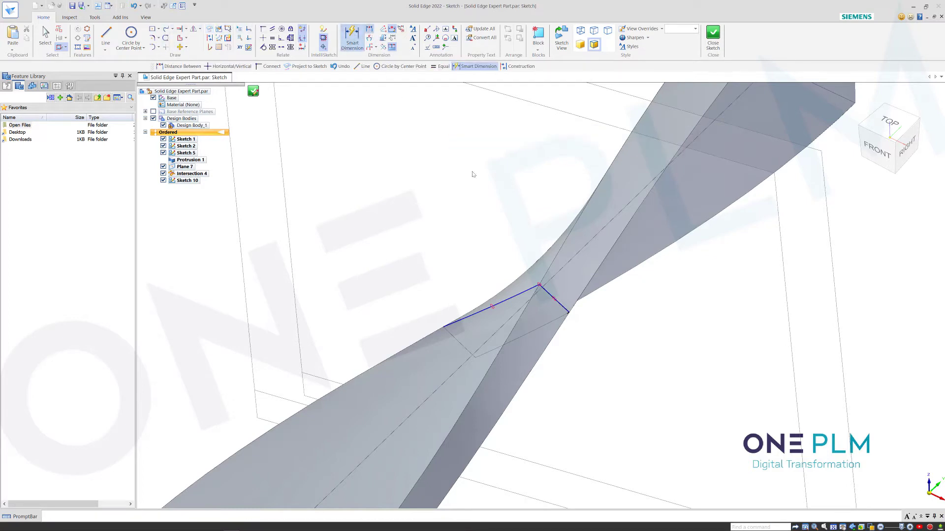
pyautogui.click(539, 286)
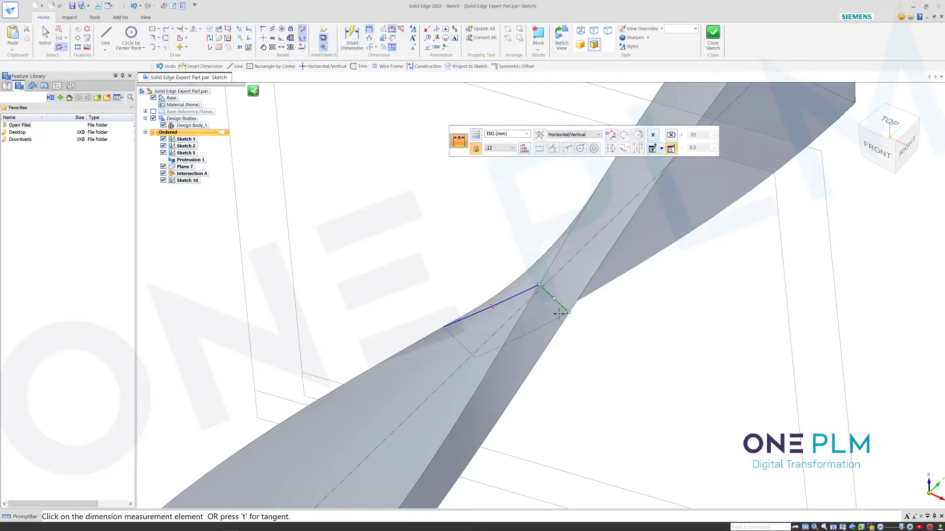
pyautogui.click(570, 313)
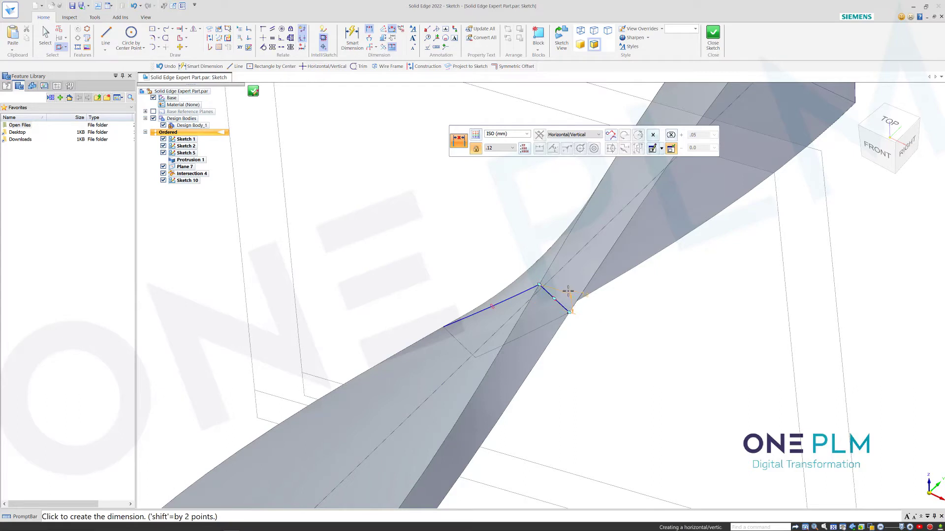
pyautogui.scroll(3, 571, 273)
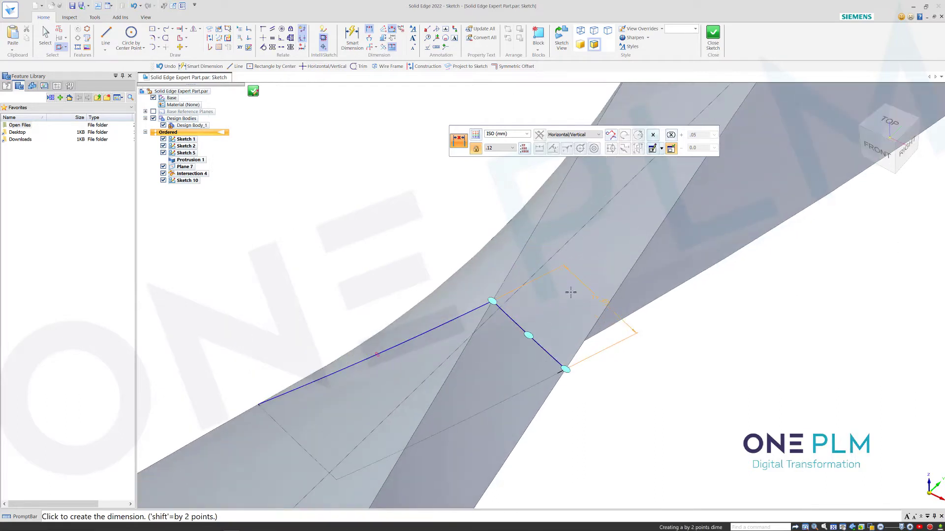
pyautogui.keyDown('shift'); pyautogui.moveTo(556, 275); pyautogui.dragTo(550, 261, button='middle'); pyautogui.keyUp('shift')
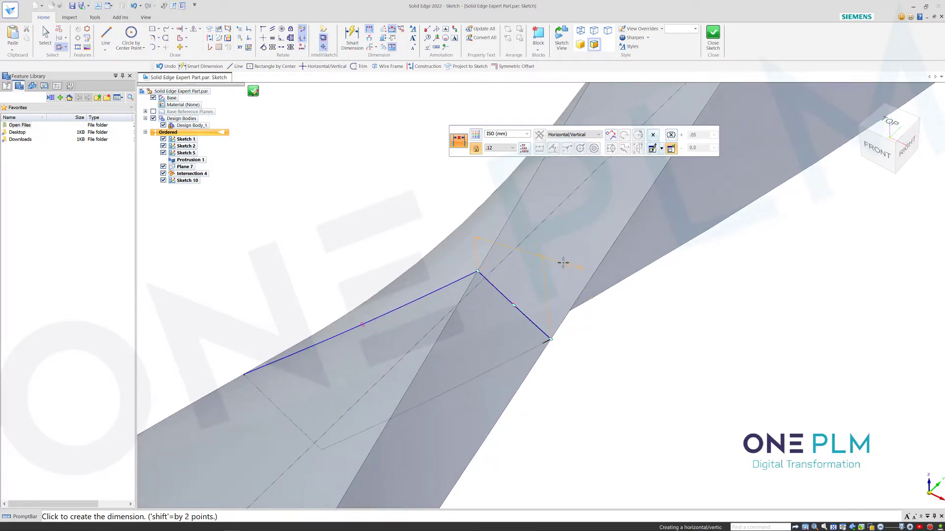
pyautogui.click(561, 269)
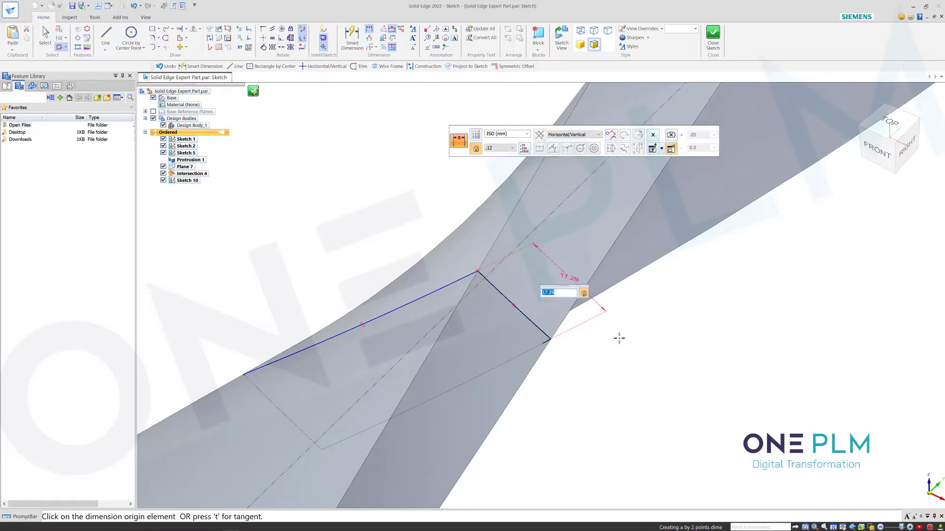
# - Dimension the long side of the projected mid-section between its two endpoints and end the dimension command
pyautogui.scroll(3, 617, 337)
pyautogui.scroll(-4, 617, 337)
pyautogui.moveTo(610, 352); pyautogui.dragTo(625, 360, button='middle')
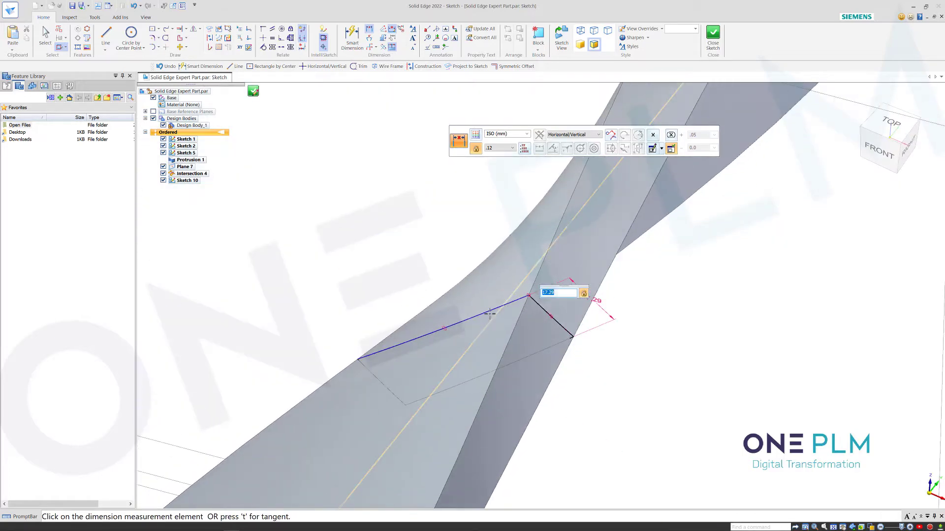
pyautogui.click(528, 295)
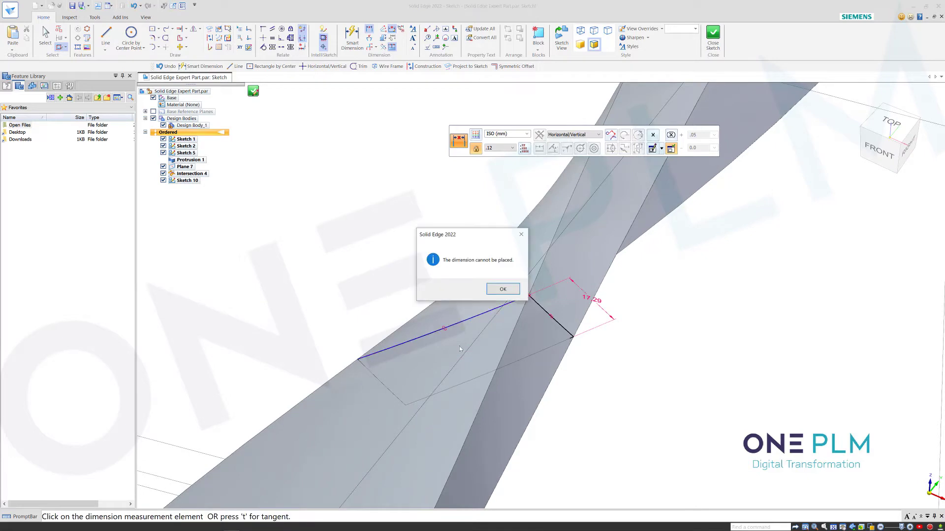
pyautogui.click(502, 290)
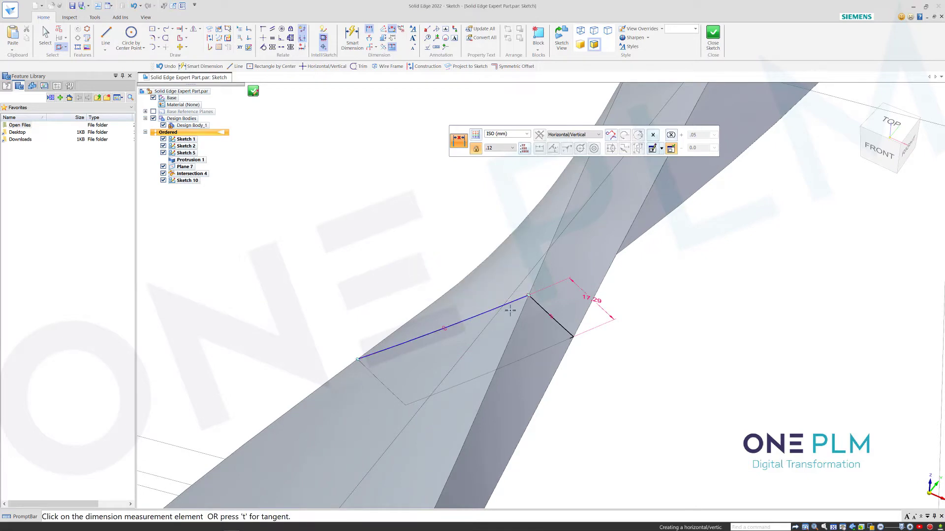
pyautogui.click(358, 359)
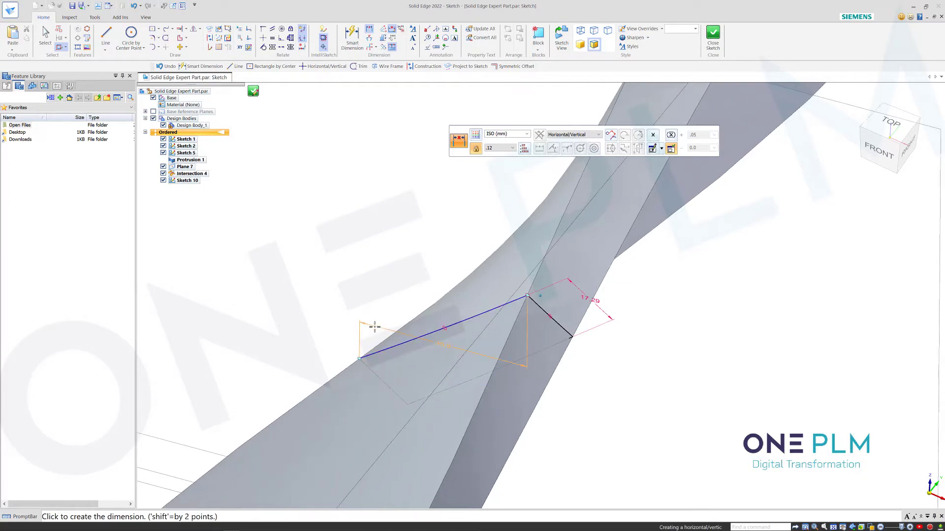
pyautogui.click(410, 289)
pyautogui.scroll(-6, 566, 357)
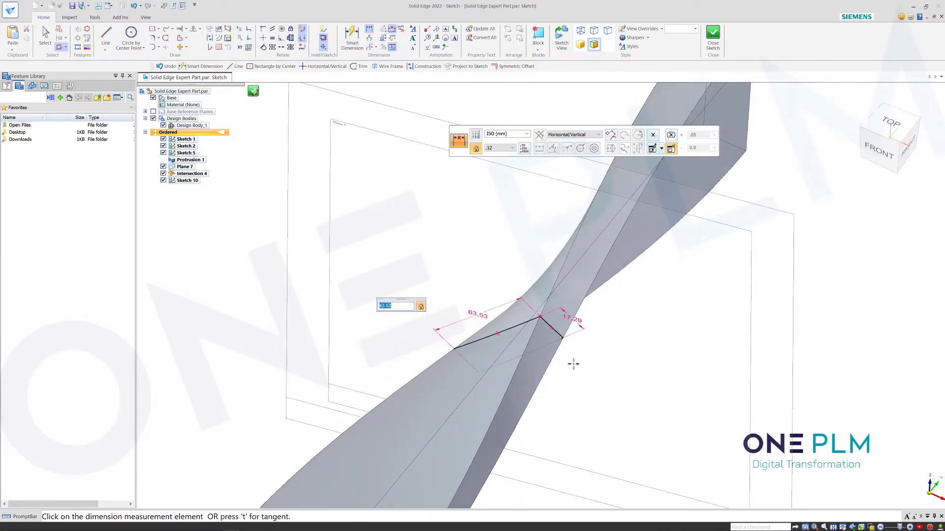
pyautogui.moveTo(562, 363); pyautogui.dragTo(516, 342, button='middle')
pyautogui.press('Escape')
pyautogui.scroll(-3, 506, 310)
pyautogui.scroll(2, 546, 244)
pyautogui.moveTo(546, 244)
pyautogui.mouseDown(button='middle')
pyautogui.moveTo(570, 261)
pyautogui.moveTo(550, 242)
pyautogui.mouseUp(button='middle')
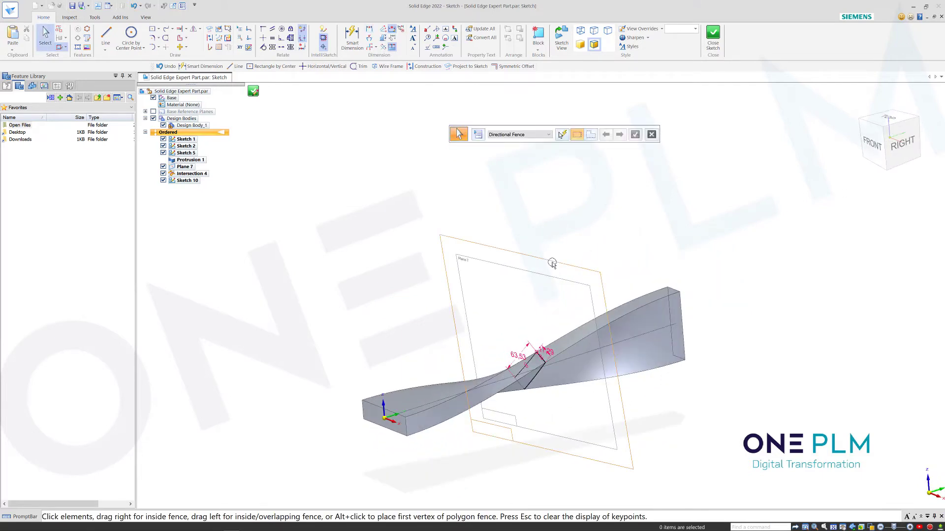
# - Undo the mid-section's dimensions and projected sides, then close the section sketch and cancel the Sketch command
pyautogui.hotkey('ctrl', 'z')
pyautogui.hotkey('ctrl', 'z')
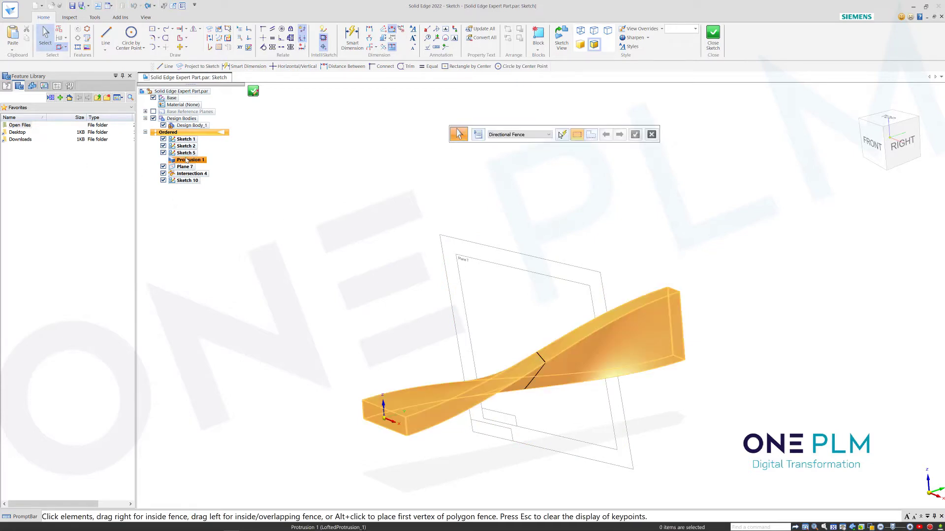
pyautogui.keyDown('shift'); pyautogui.click(184, 182); pyautogui.keyUp('shift')
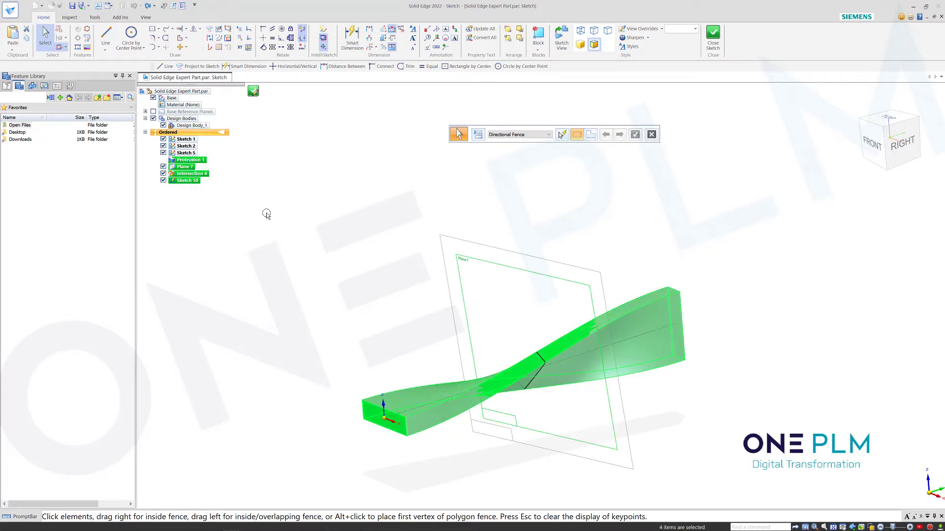
pyautogui.moveTo(535, 221)
pyautogui.mouseDown(button='middle')
pyautogui.moveTo(546, 212)
pyautogui.moveTo(534, 220)
pyautogui.moveTo(540, 226)
pyautogui.moveTo(457, 224)
pyautogui.mouseUp(button='middle')
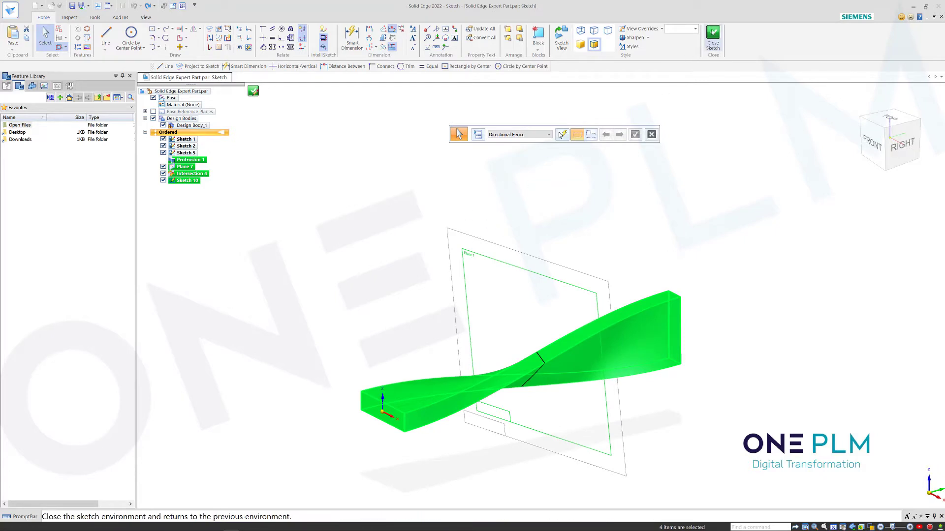
pyautogui.click(516, 197)
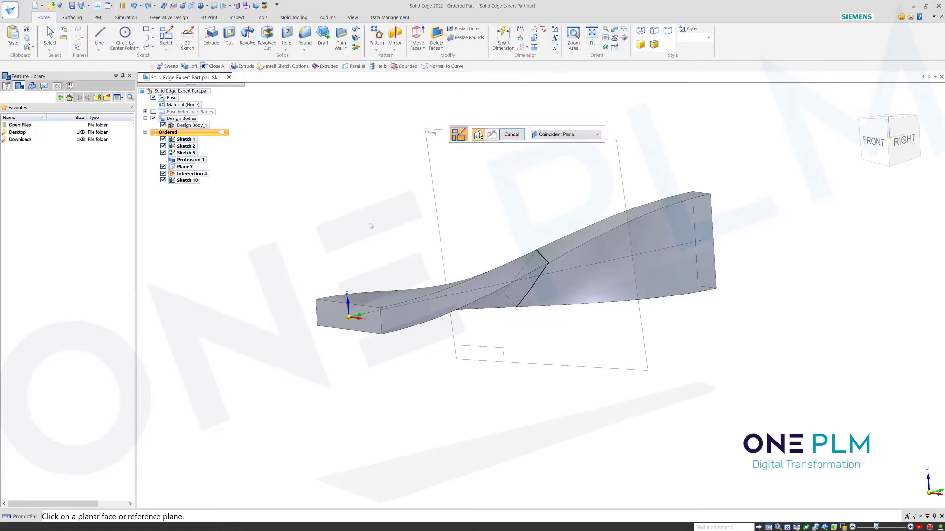
pyautogui.press('Escape')
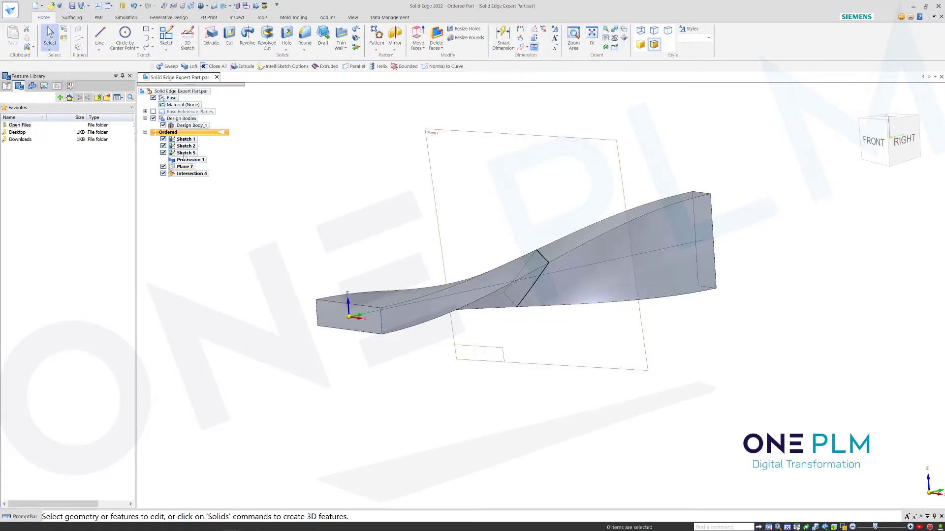
# - Delete the lofted protrusion together with the mid-length plane and the intersection curve, keeping the profile and path sketches
pyautogui.click(188, 166)
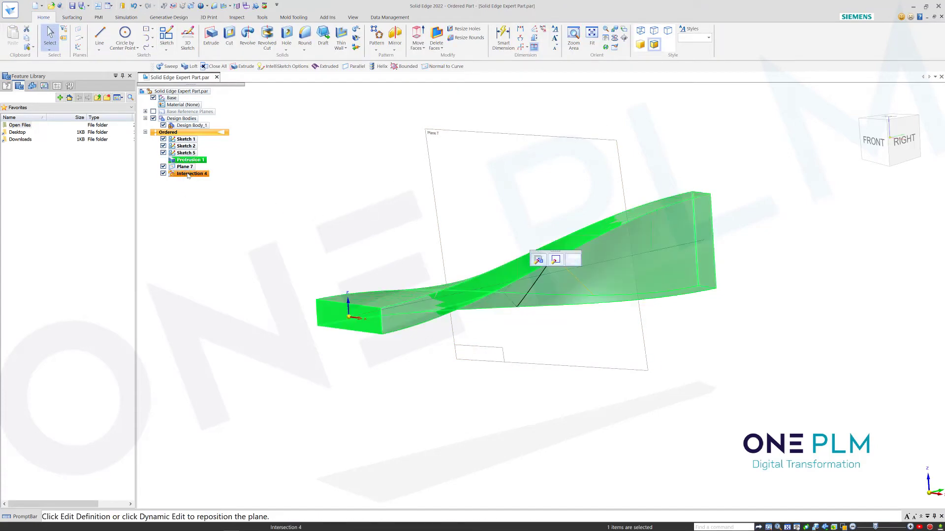
pyautogui.keyDown('shift'); pyautogui.click(189, 175); pyautogui.keyUp('shift')
pyautogui.press('Delete')
pyautogui.moveTo(510, 200)
pyautogui.mouseDown(button='middle')
pyautogui.moveTo(561, 167)
pyautogui.moveTo(508, 200)
pyautogui.moveTo(523, 137)
pyautogui.moveTo(526, 217)
pyautogui.mouseUp(button='middle')
pyautogui.scroll(-3, 517, 218)
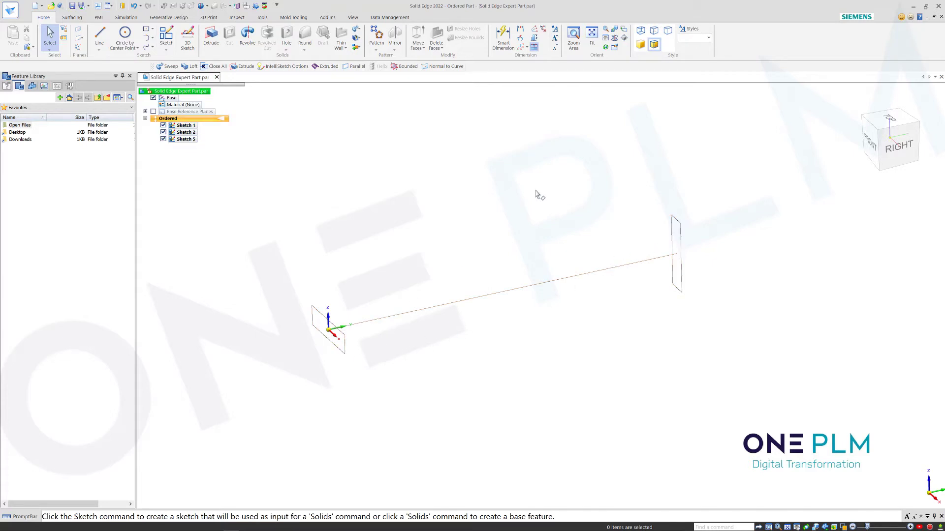
pyautogui.moveTo(536, 191); pyautogui.dragTo(536, 193, button='middle')
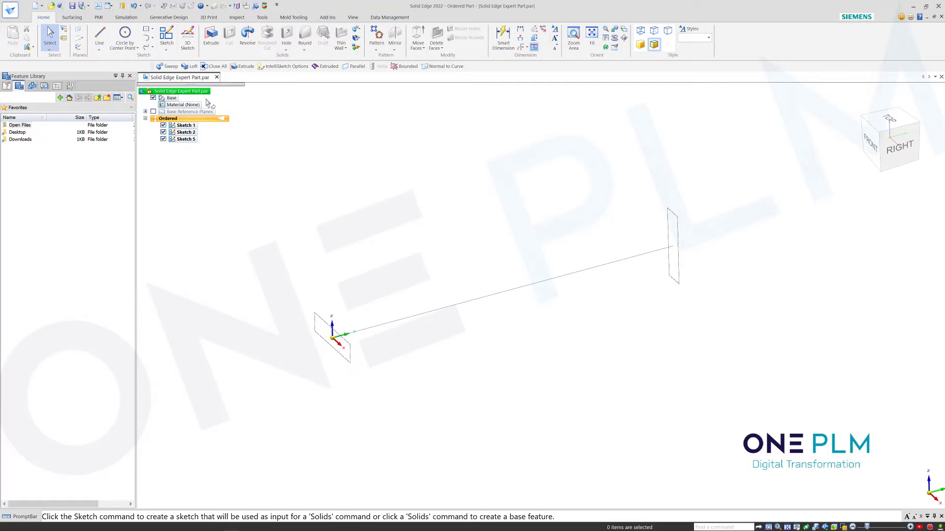
# - Show the base reference planes and start a new sketch on the top plane
pyautogui.click(167, 37)
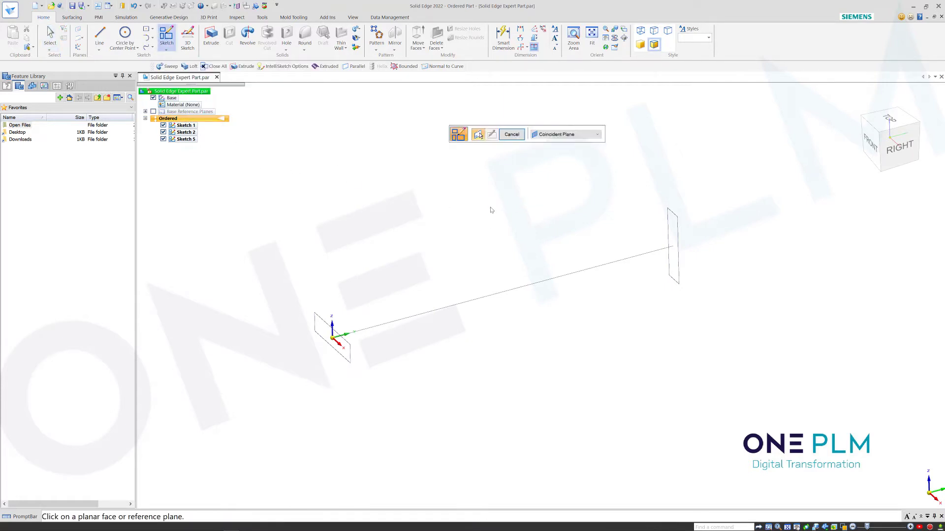
pyautogui.click(153, 112)
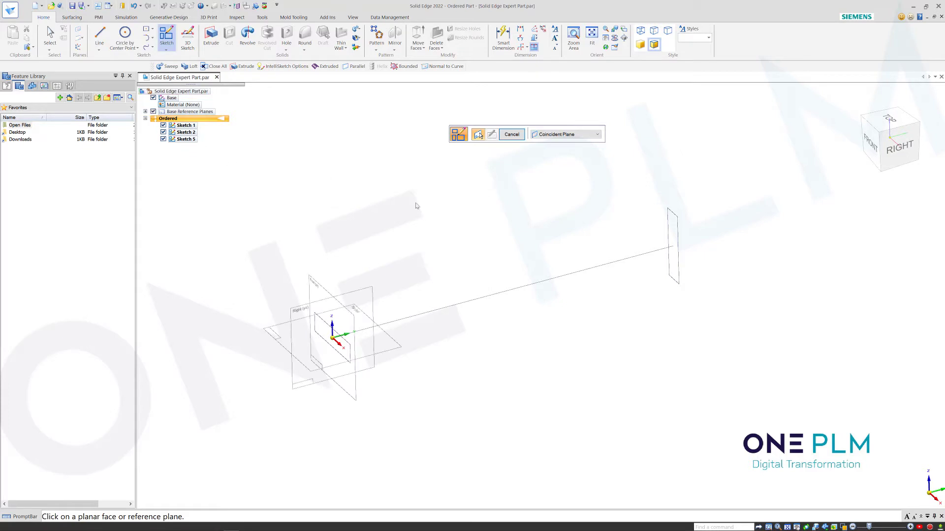
pyautogui.click(385, 353)
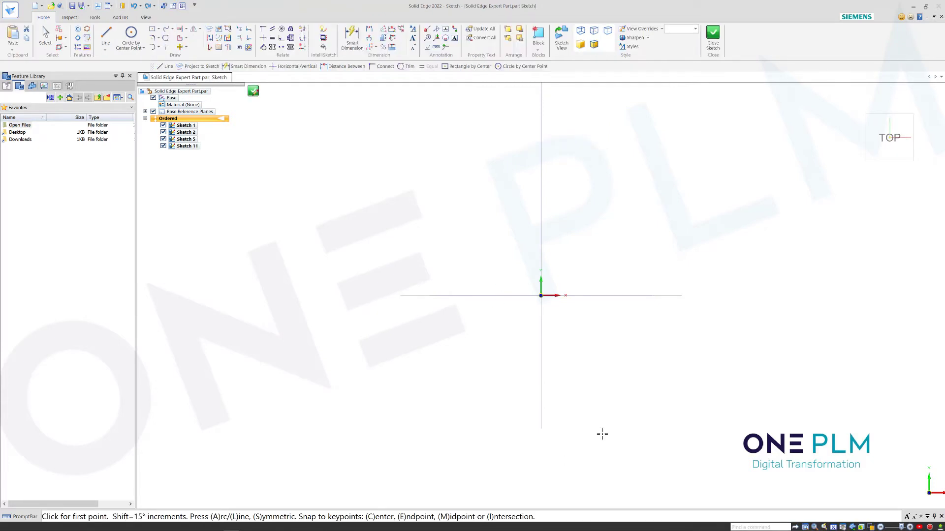
# - Draw a line from the midpoint of the base profile's short side to the midpoint of the far profile's nearer long side
pyautogui.hotkey('ctrl', 'i')
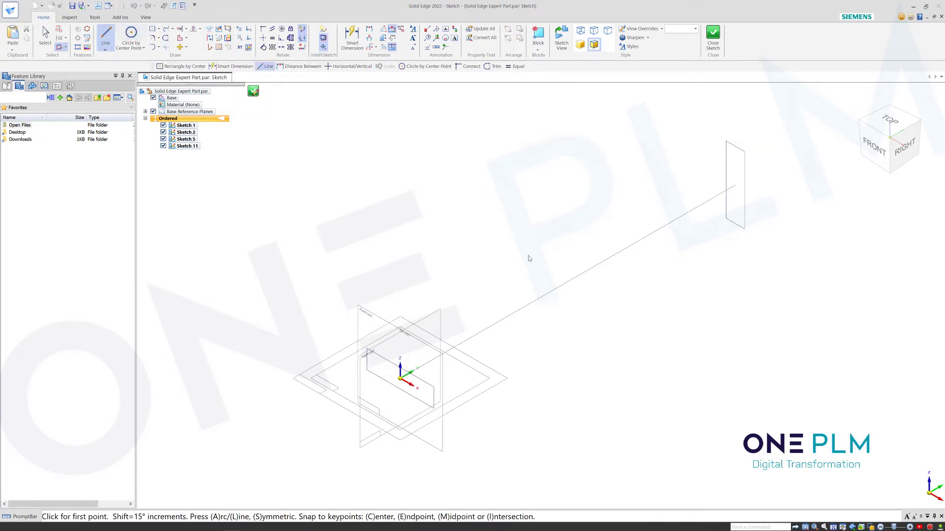
pyautogui.click(434, 398)
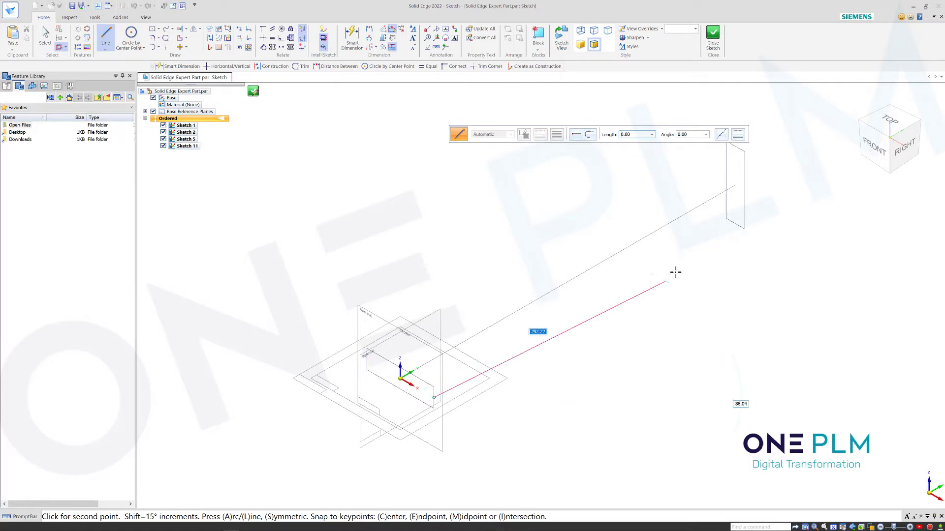
pyautogui.click(744, 191)
pyautogui.press('Escape')
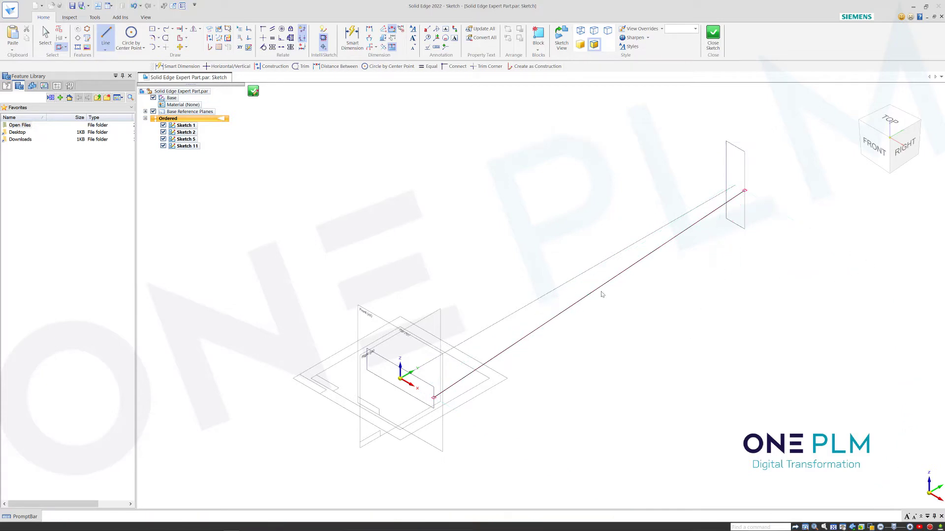
# - Convert the line joining the two profiles to a curve
pyautogui.click(219, 38)
pyautogui.click(636, 262)
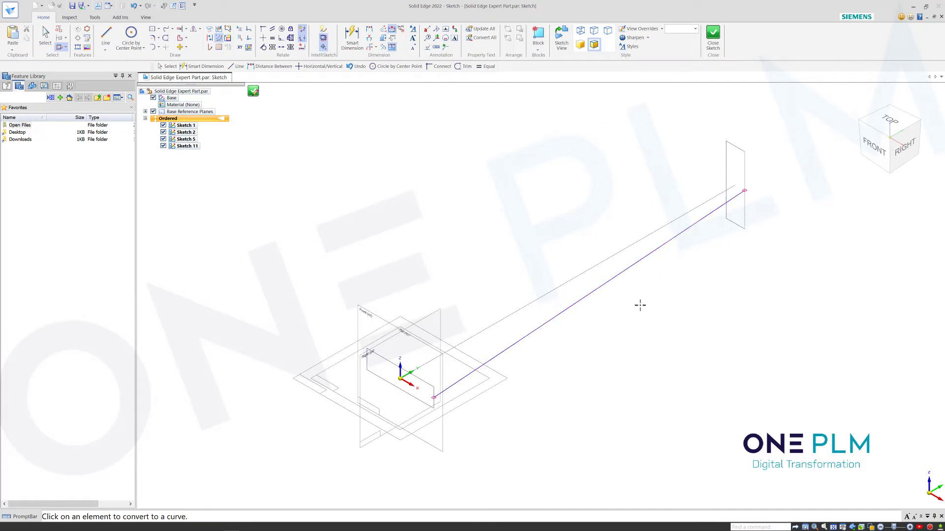
pyautogui.press('Escape')
# - Raise the degree of the converted curve to 3
pyautogui.click(616, 276)
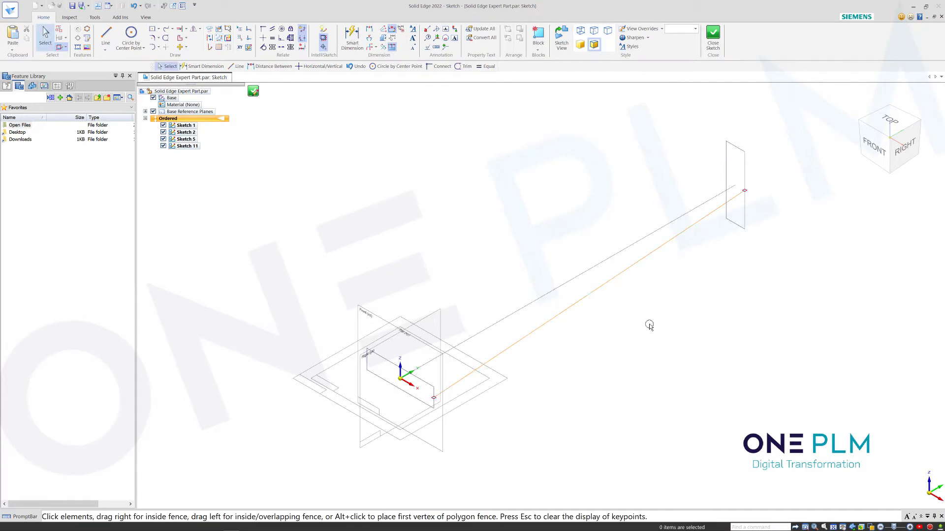
pyautogui.click(651, 256)
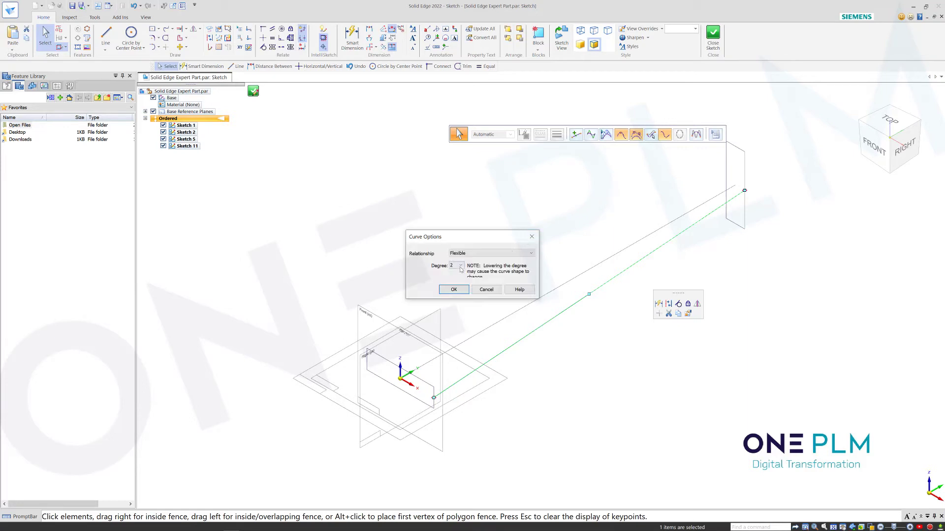
pyautogui.click(461, 266)
pyautogui.click(451, 278)
pyautogui.click(454, 290)
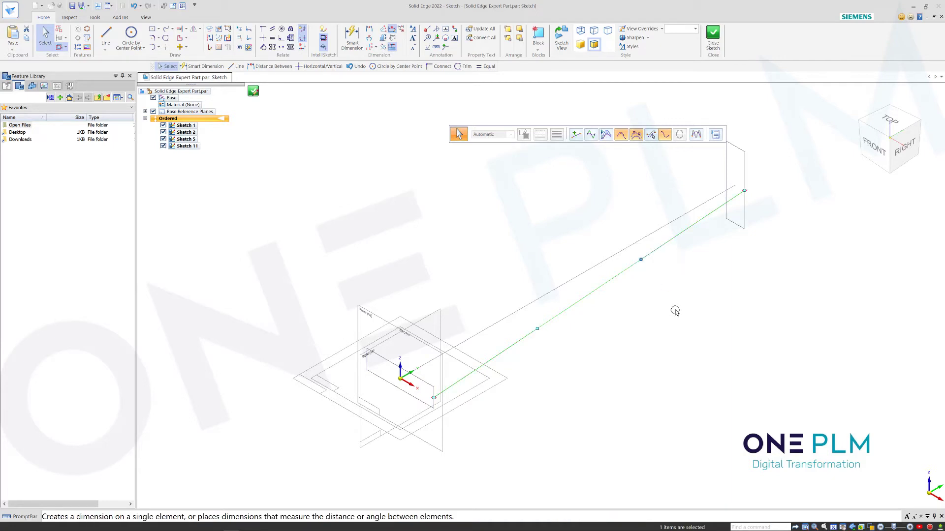
pyautogui.click(675, 311)
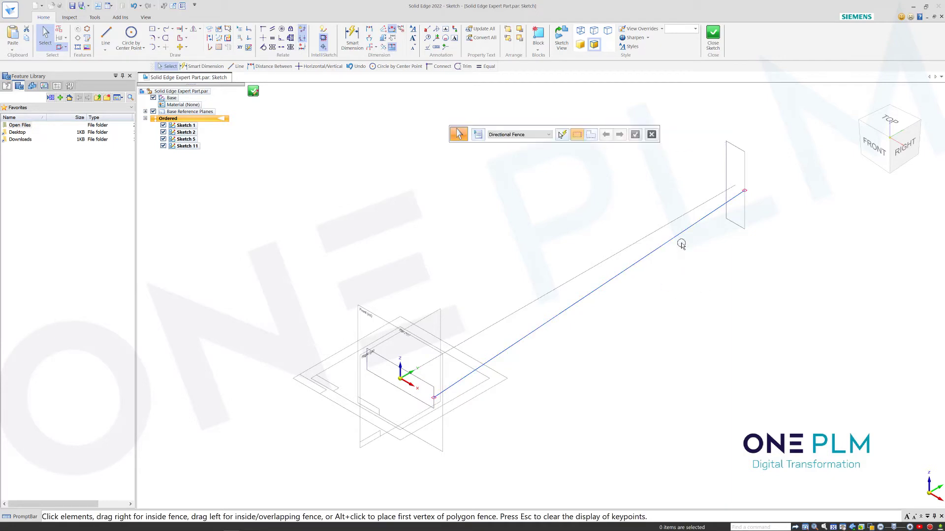
# - Align the curve's control vertex nearest the far profile with the far endpoint using a horizontal/vertical relation
pyautogui.click(263, 38)
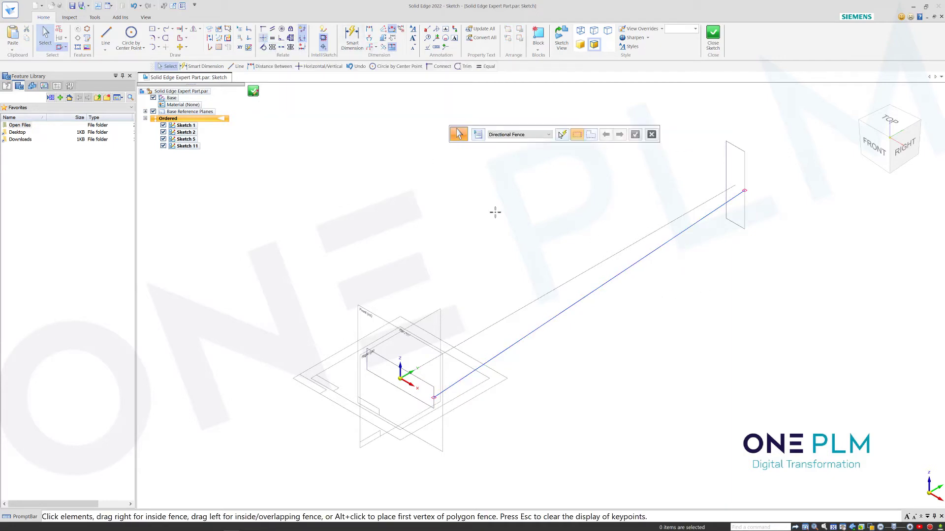
pyautogui.click(642, 258)
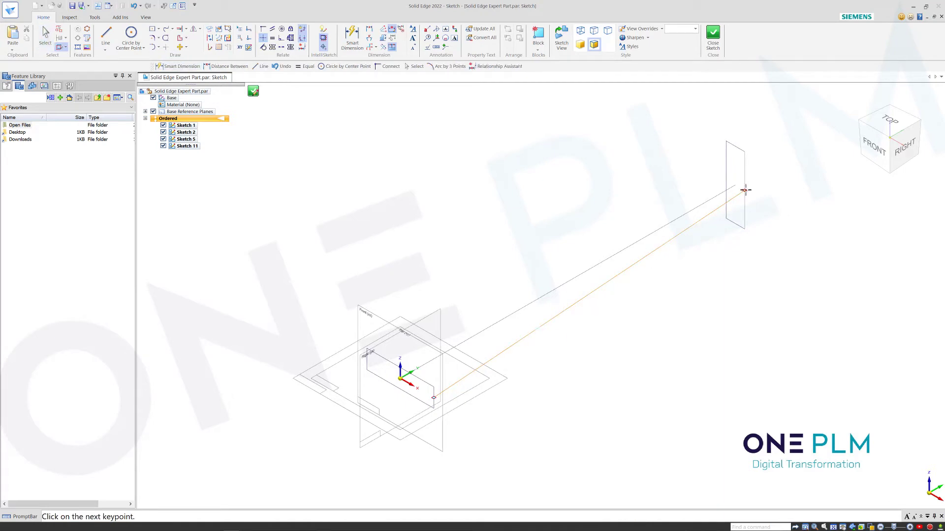
pyautogui.click(745, 190)
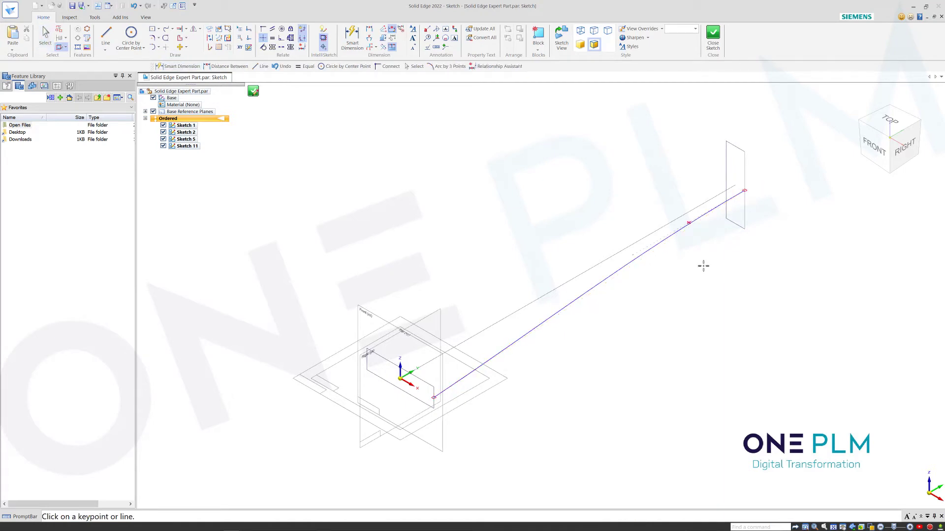
# - Dimension the distance along the bar's length from each inner control vertex of the curve to its nearest endpoint
pyautogui.click(369, 28)
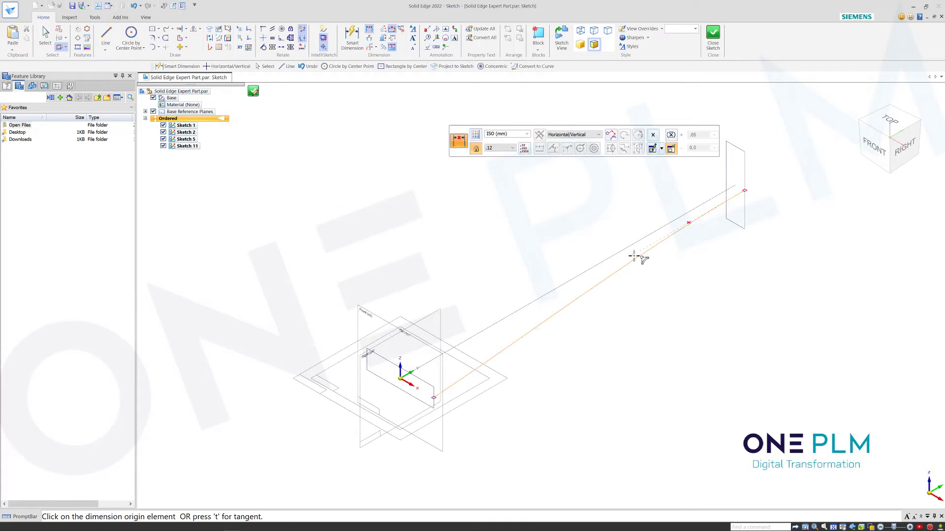
pyautogui.click(635, 257)
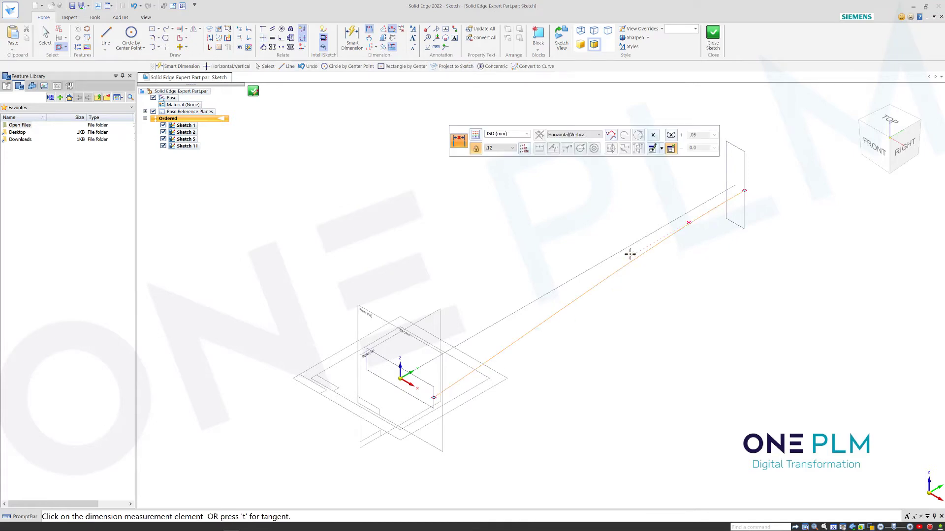
pyautogui.click(744, 190)
pyautogui.click(721, 247)
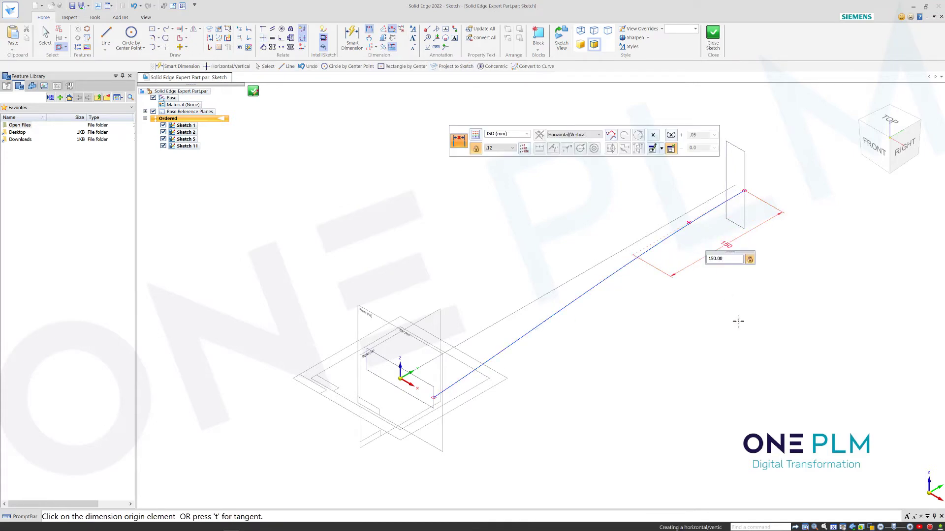
pyautogui.click(690, 334)
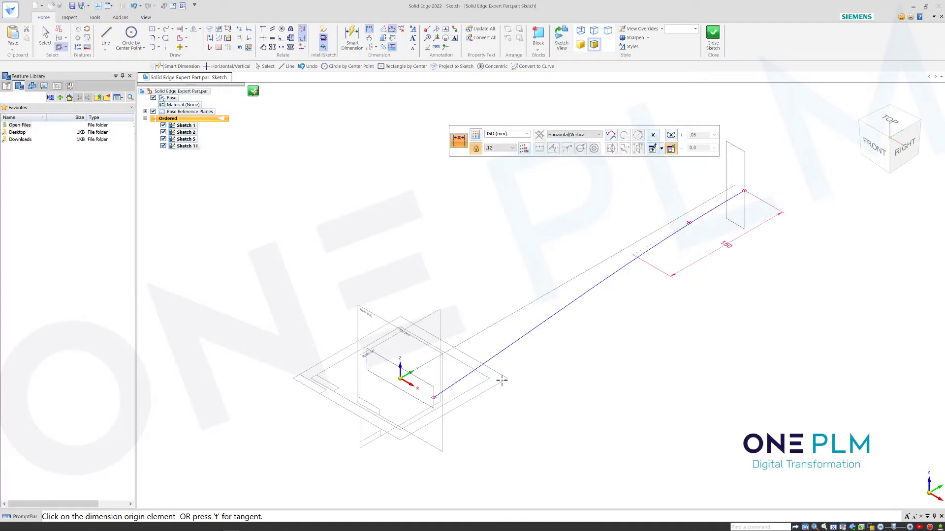
pyautogui.click(434, 398)
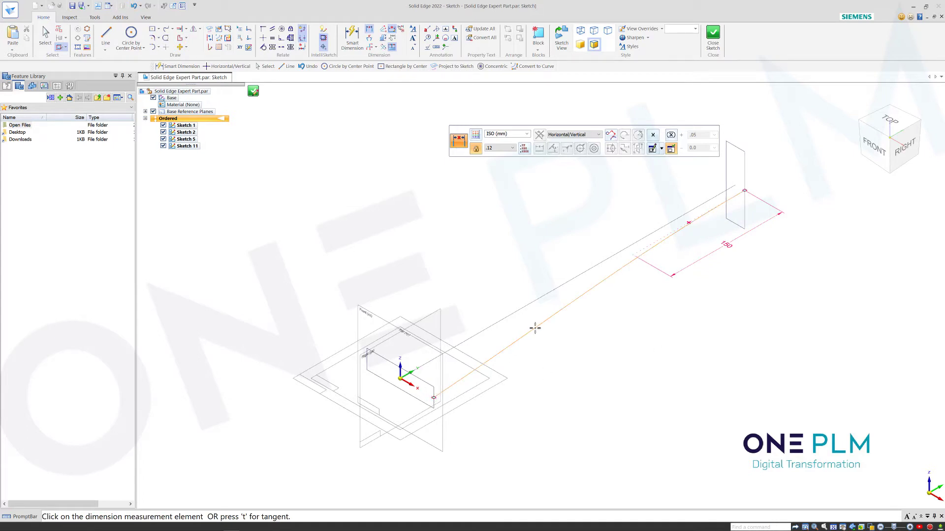
pyautogui.click(537, 329)
pyautogui.click(548, 362)
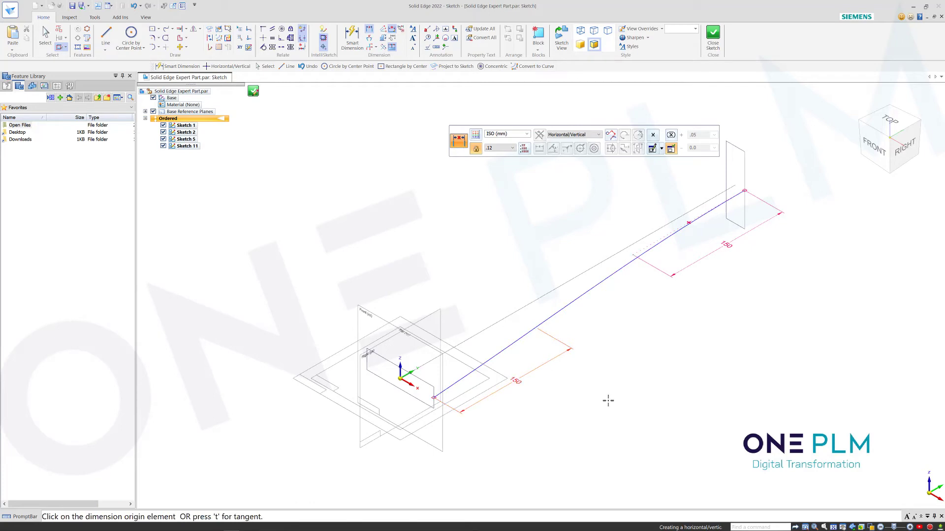
# - Align the curve's start point with its neighbouring control vertex using a horizontal/vertical relation
pyautogui.click(263, 38)
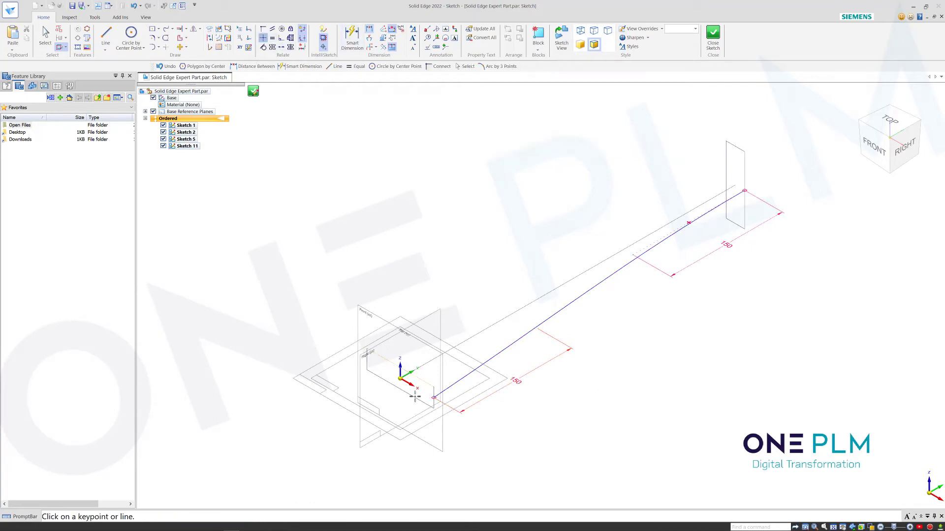
pyautogui.click(434, 397)
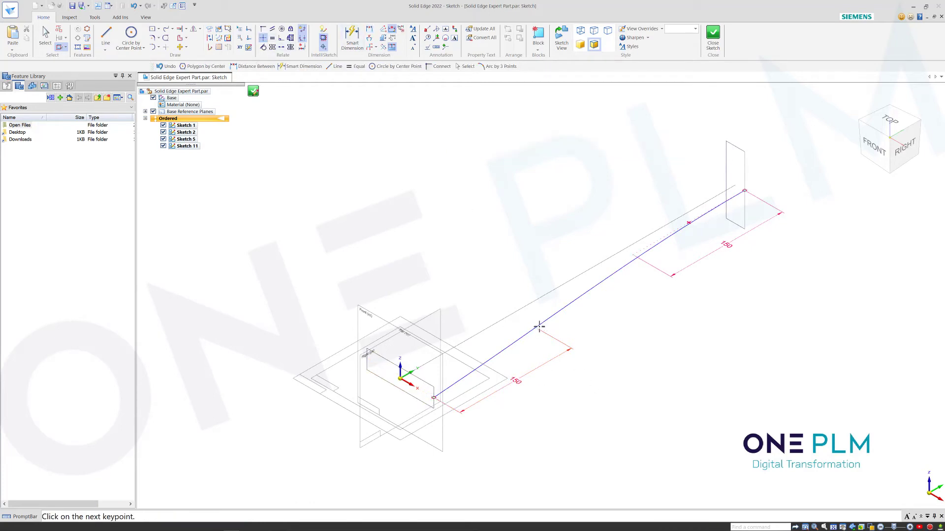
pyautogui.click(540, 328)
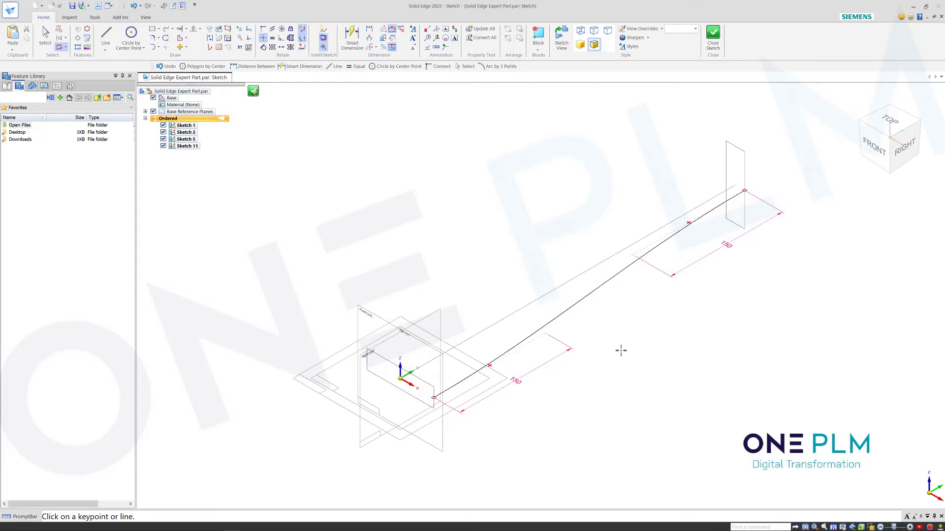
# - Delete the connect relation that ties the curve's far endpoint to the far profile
pyautogui.hotkey('ctrl', 'h')
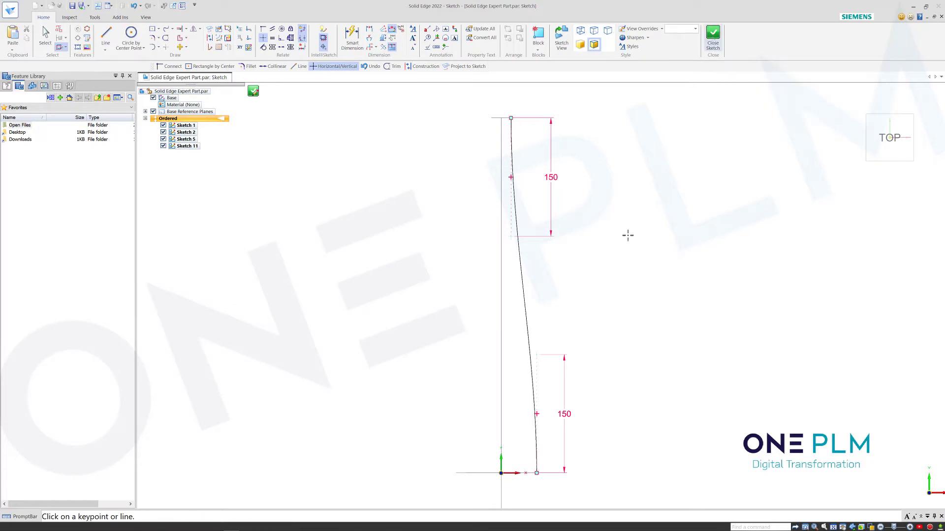
pyautogui.moveTo(621, 274)
pyautogui.mouseDown(button='middle')
pyautogui.moveTo(611, 239)
pyautogui.moveTo(603, 241)
pyautogui.mouseUp(button='middle')
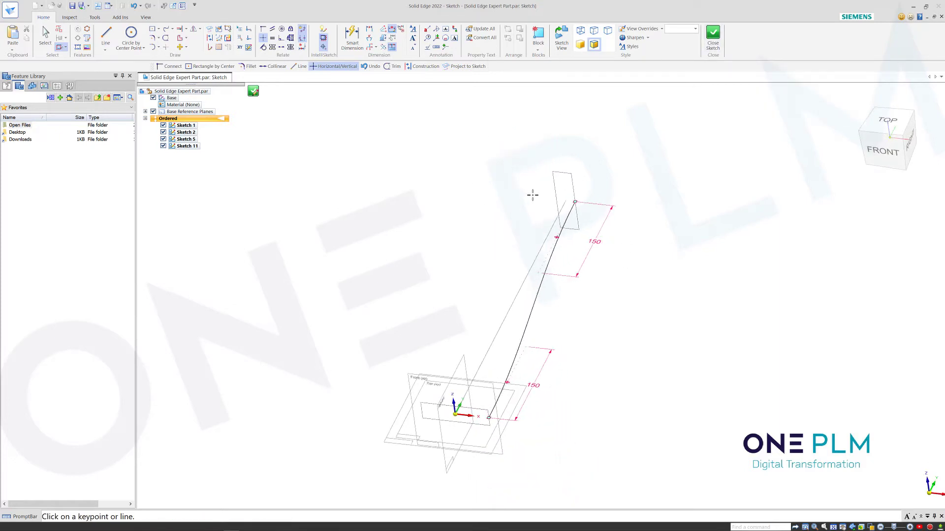
pyautogui.scroll(1, 532, 196)
pyautogui.scroll(3, 579, 188)
pyautogui.press('Escape')
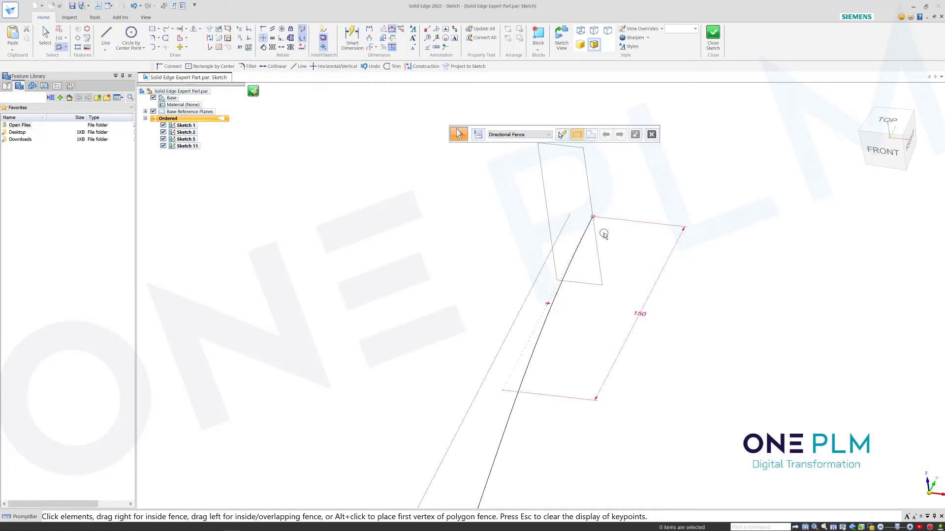
pyautogui.click(593, 217)
pyautogui.press('Delete')
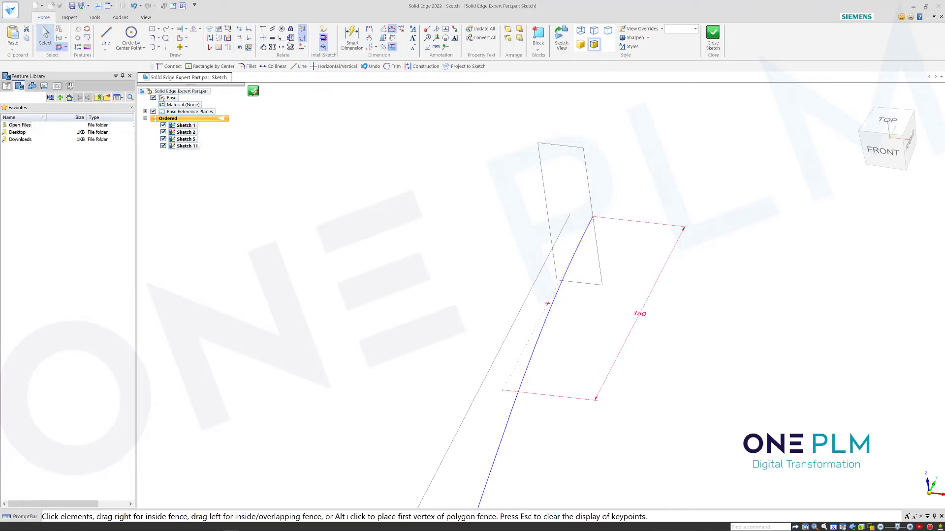
# - Try to connect the curve's far endpoint to the midpoint of the far profile's opposite long side
pyautogui.click(264, 30)
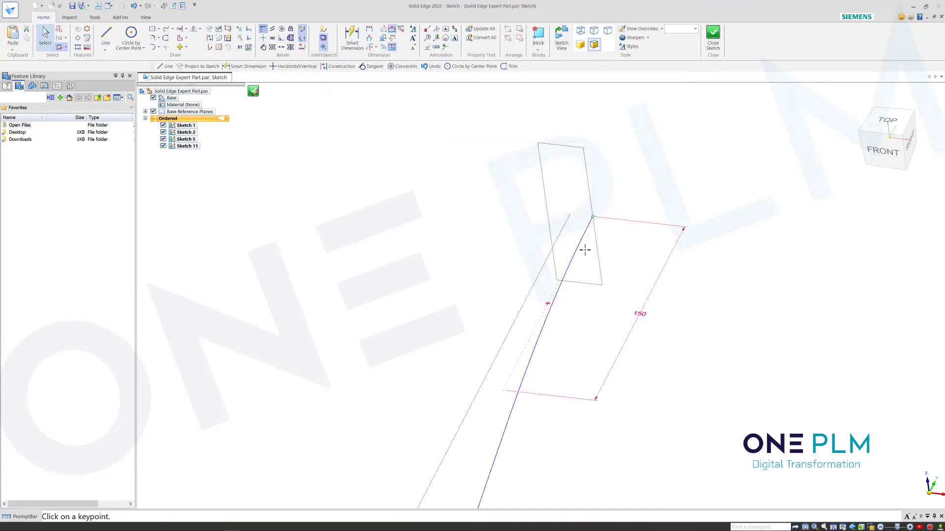
pyautogui.click(591, 216)
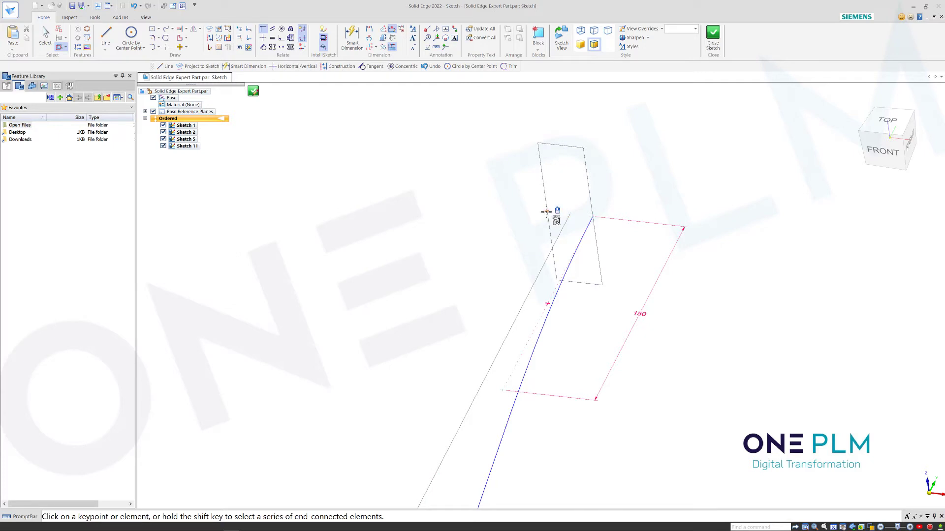
pyautogui.click(547, 212)
pyautogui.click(529, 289)
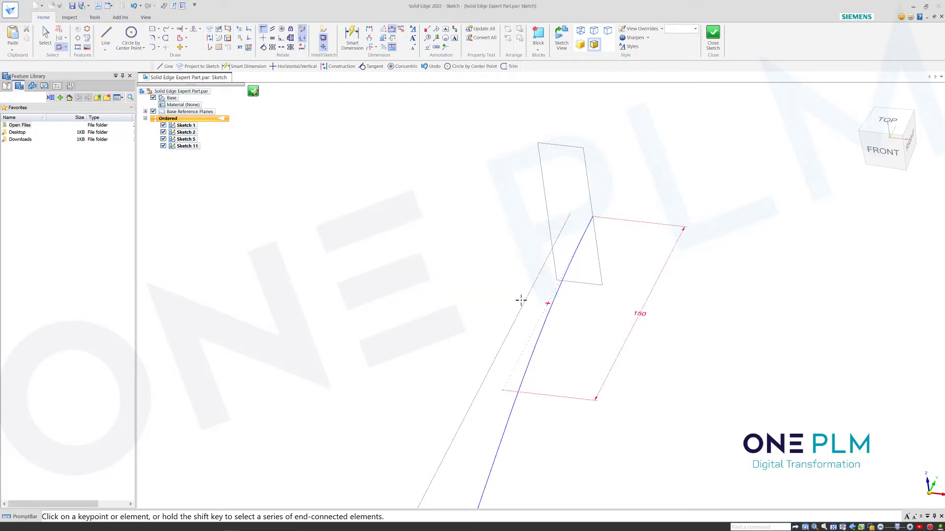
# - Delete the horizontal/vertical relation between the curve's far endpoint and its control vertex
pyautogui.press('Escape')
pyautogui.click(538, 324)
pyautogui.press('Escape')
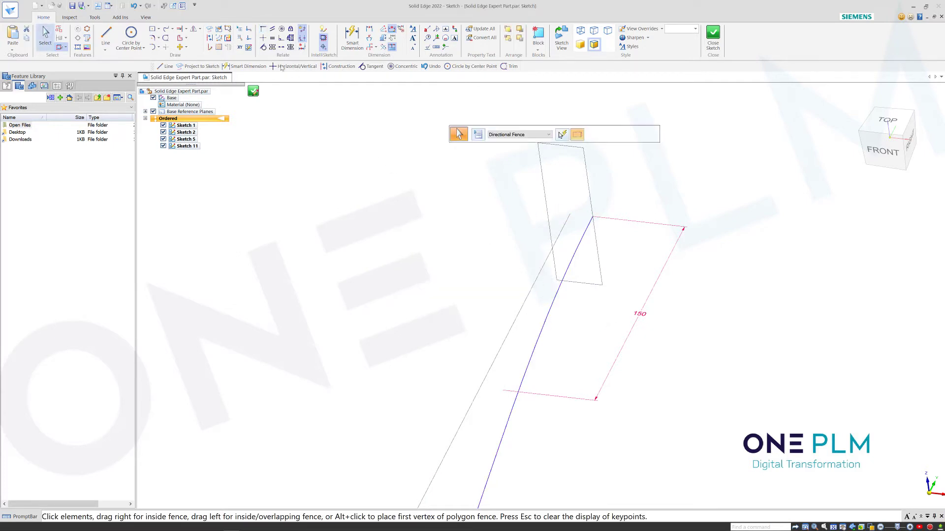
# - Retry connecting the curve's freed far endpoint to the midpoint of the far profile's opposite long side
pyautogui.click(262, 29)
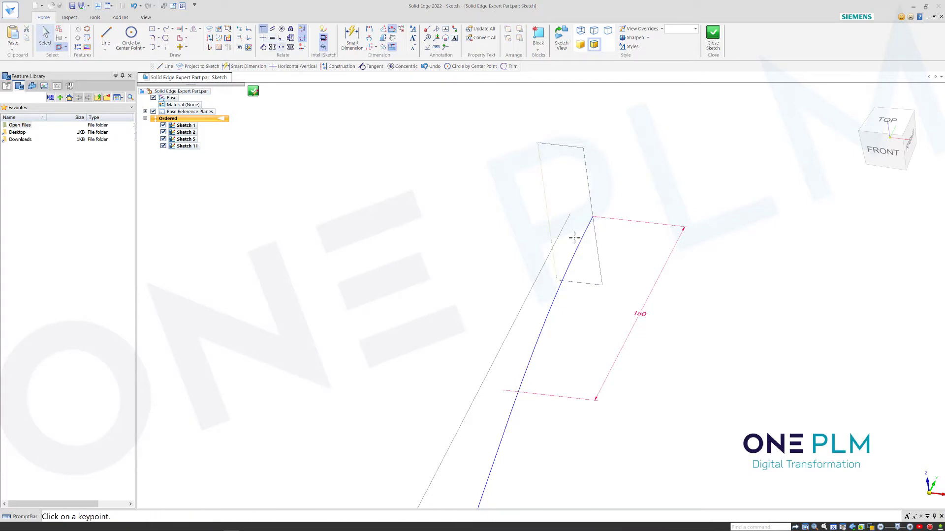
pyautogui.click(592, 217)
pyautogui.click(548, 212)
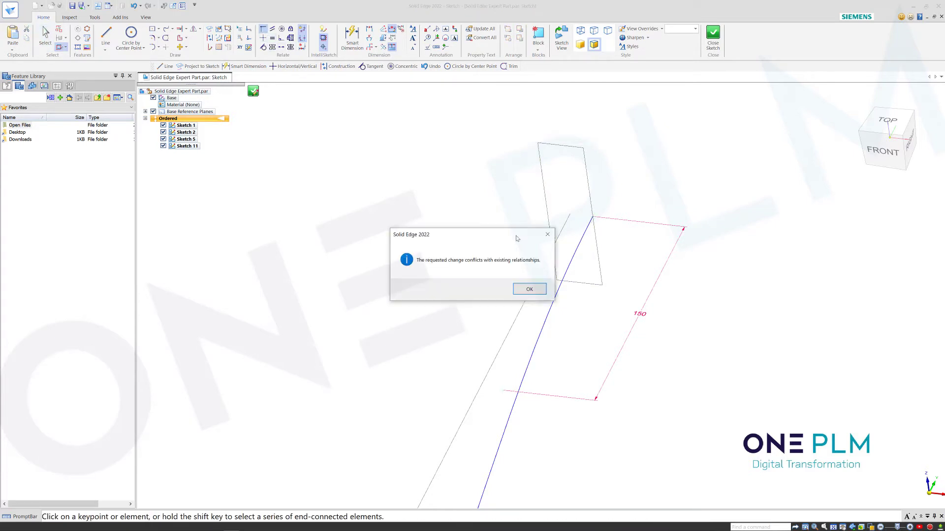
pyautogui.click(528, 289)
pyautogui.scroll(-2, 626, 302)
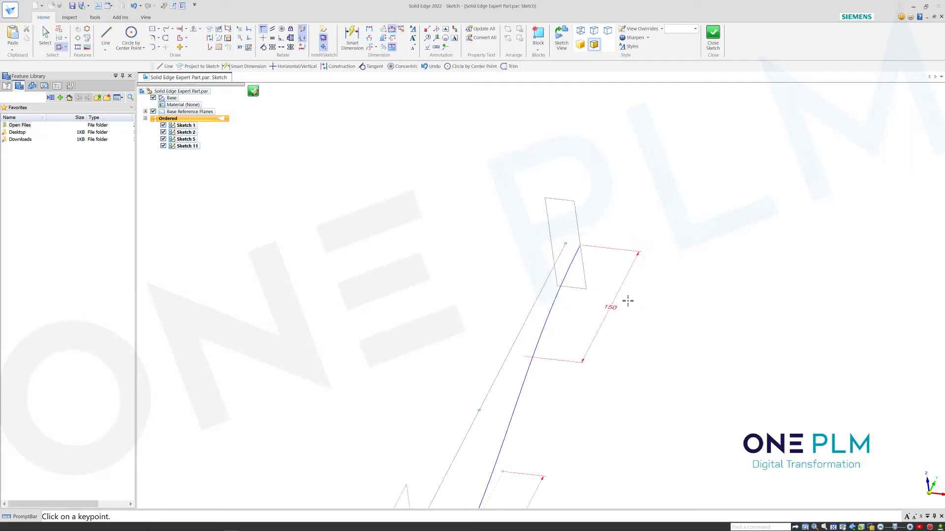
pyautogui.press('Escape')
# - Delete the length dimension between the curve's far endpoint and its control vertex
pyautogui.scroll(-1, 580, 353)
pyautogui.click(578, 350)
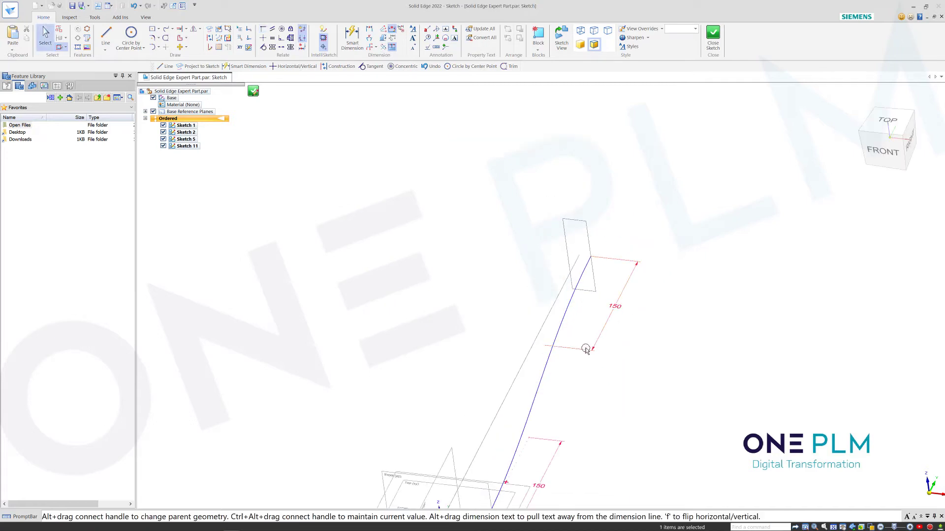
pyautogui.press('Delete')
# - Try to align the curve's far endpoint with the opposite long side's midpoint using a horizontal/vertical relation
pyautogui.click(264, 38)
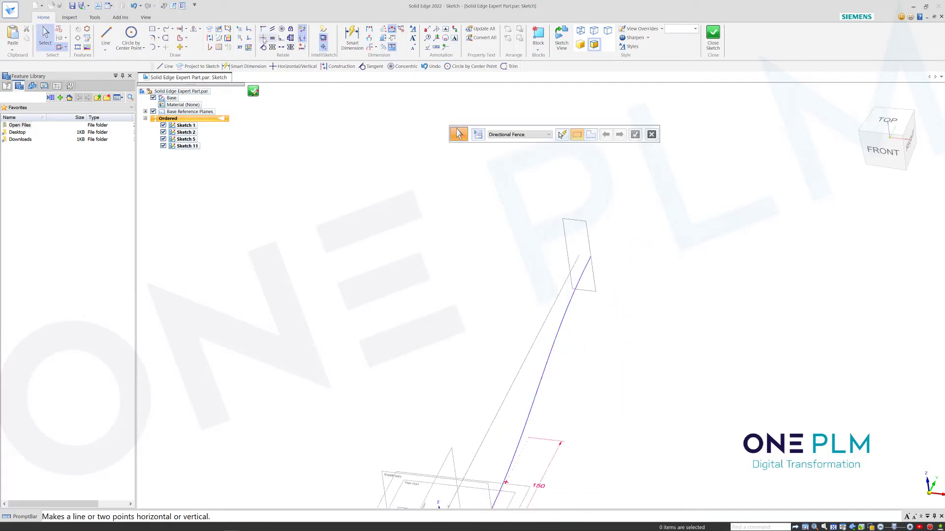
pyautogui.click(590, 257)
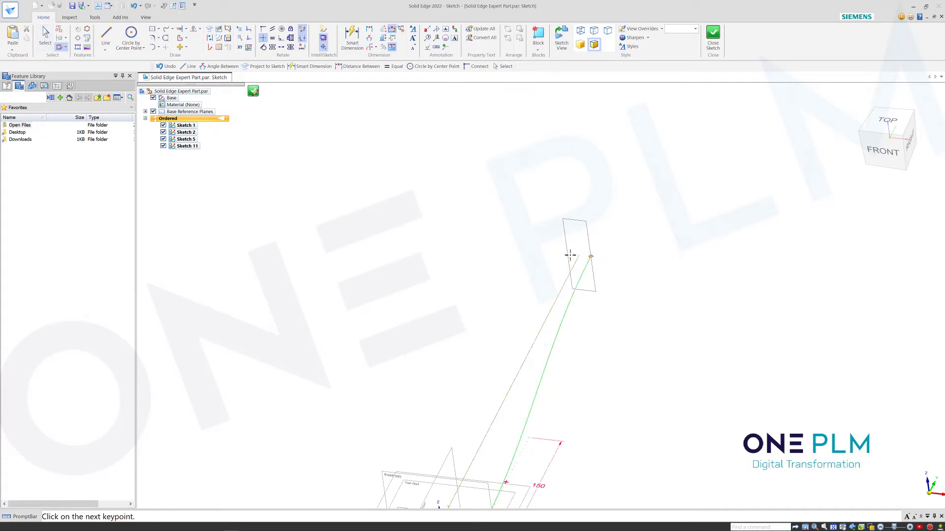
pyautogui.click(565, 254)
pyautogui.scroll(1, 588, 270)
pyautogui.press('Escape')
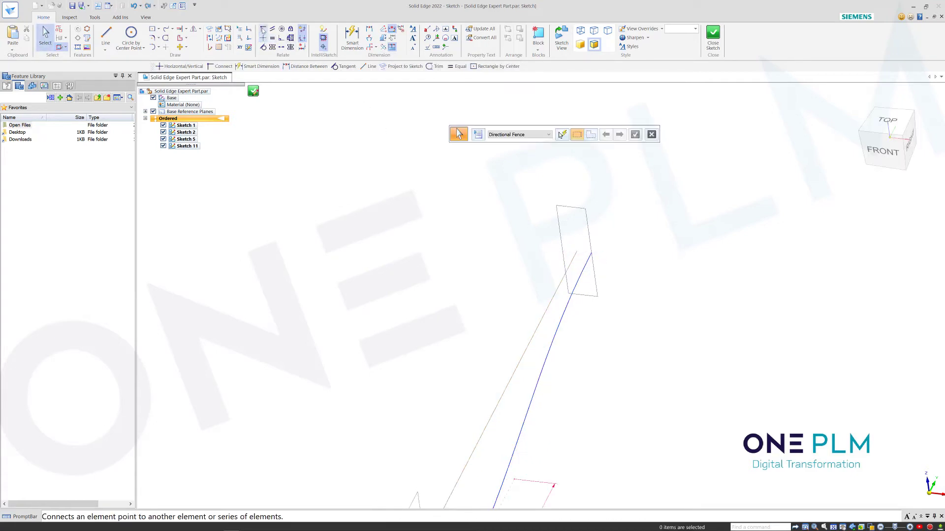
# - Try once more to connect the curve's far endpoint to the opposite long side's midpoint and end the Connect command
pyautogui.click(263, 30)
pyautogui.click(591, 254)
pyautogui.click(585, 253)
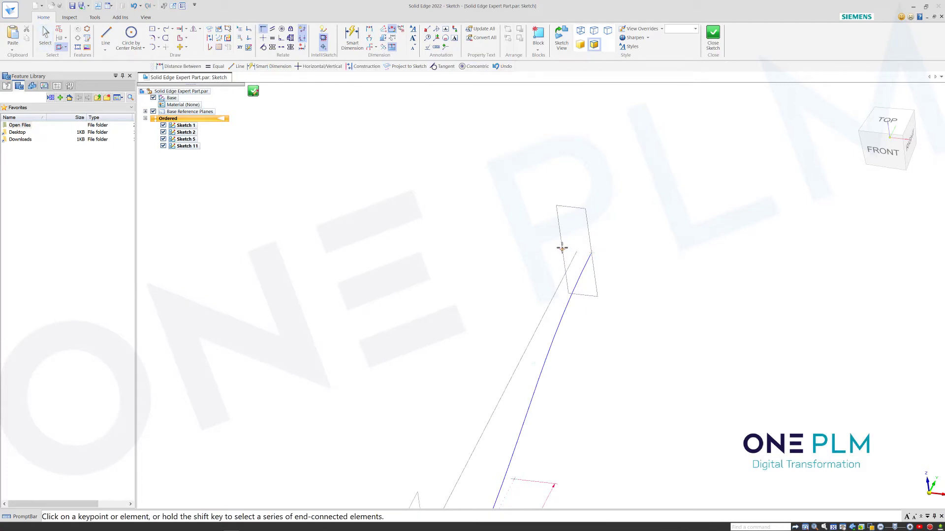
pyautogui.click(563, 249)
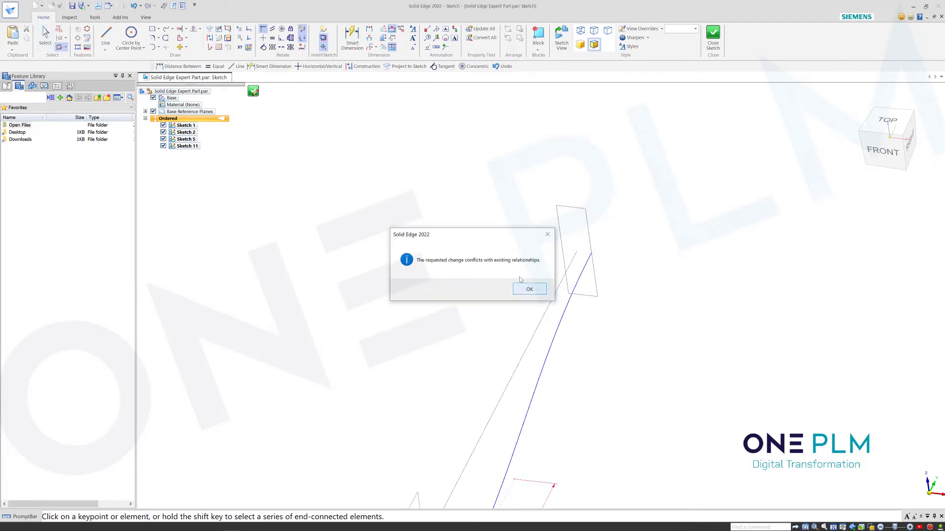
pyautogui.click(529, 289)
pyautogui.scroll(-4, 523, 270)
pyautogui.press('Escape')
# - Select the curve at its endpoint on the far profile
pyautogui.scroll(1, 558, 325)
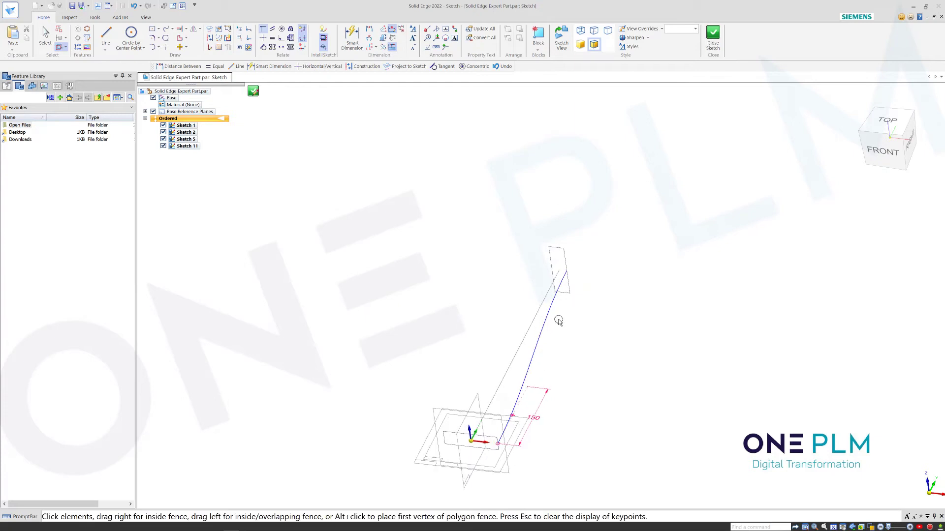
pyautogui.moveTo(559, 319); pyautogui.dragTo(596, 318, button='middle')
pyautogui.scroll(5, 441, 315)
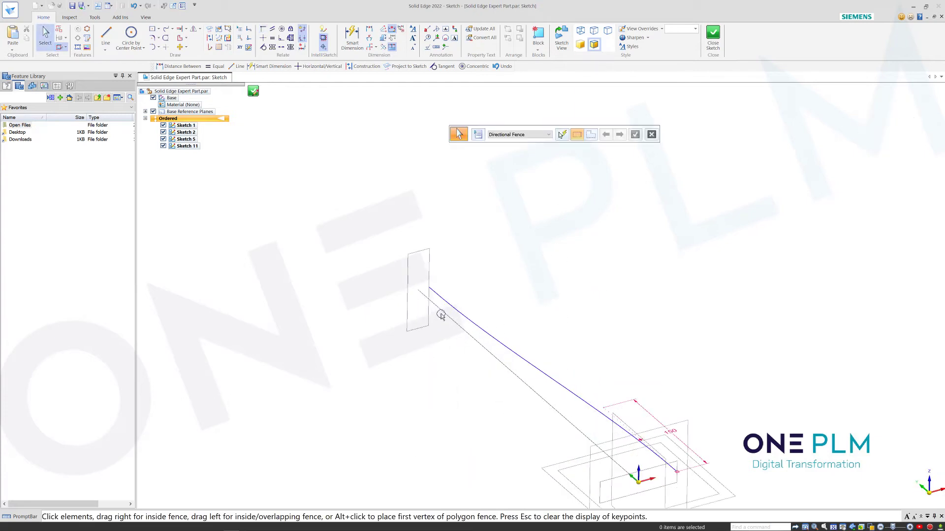
pyautogui.click(422, 273)
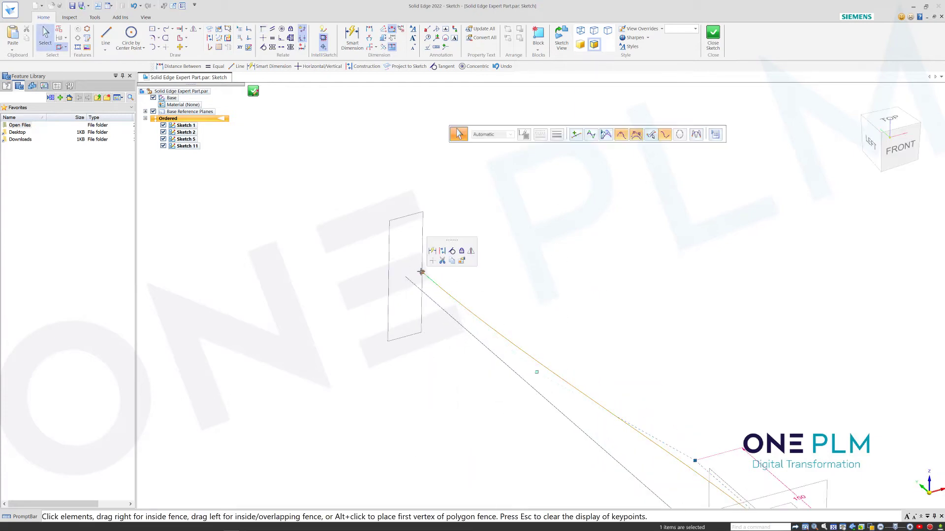